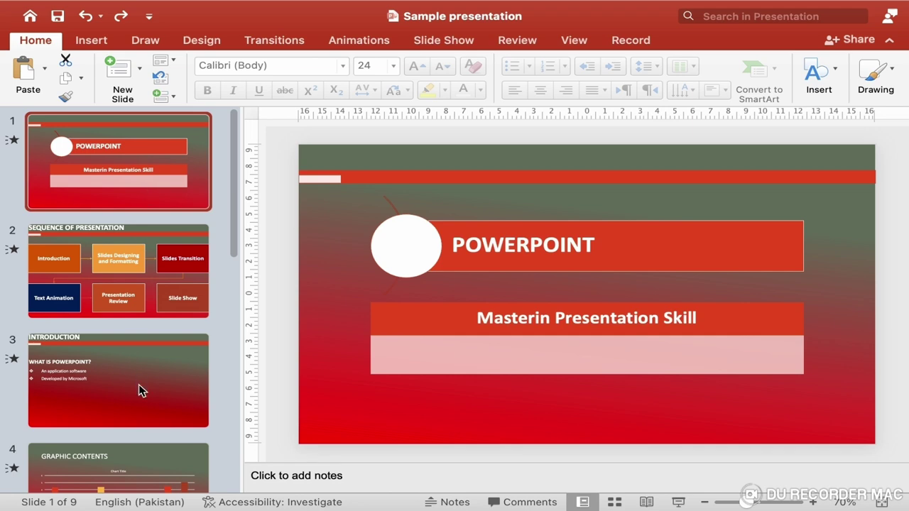
Step: On slide 8 'CONCLUSION', delete the four bullet points and their body text box, leaving only the title
scroll(139, 385, "down", 10)
scroll(139, 384, "down", 5)
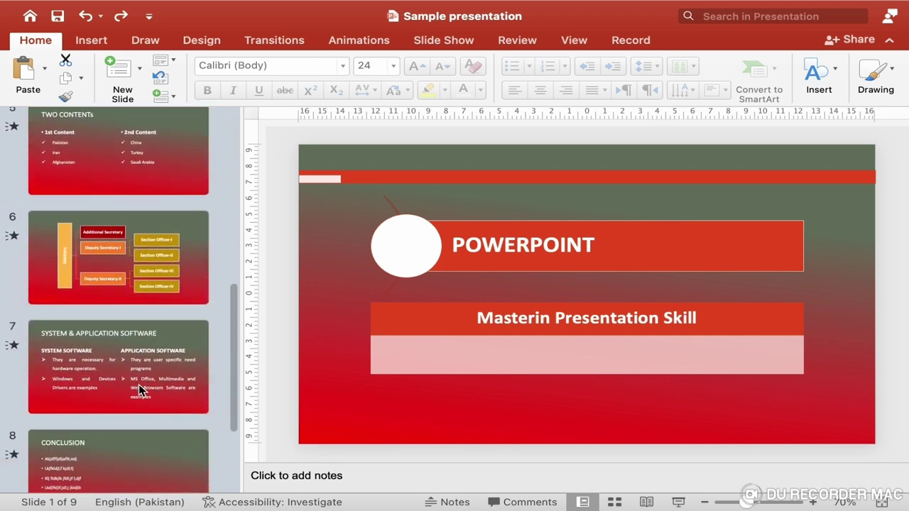
scroll(138, 384, "down", 5)
left_click(116, 407)
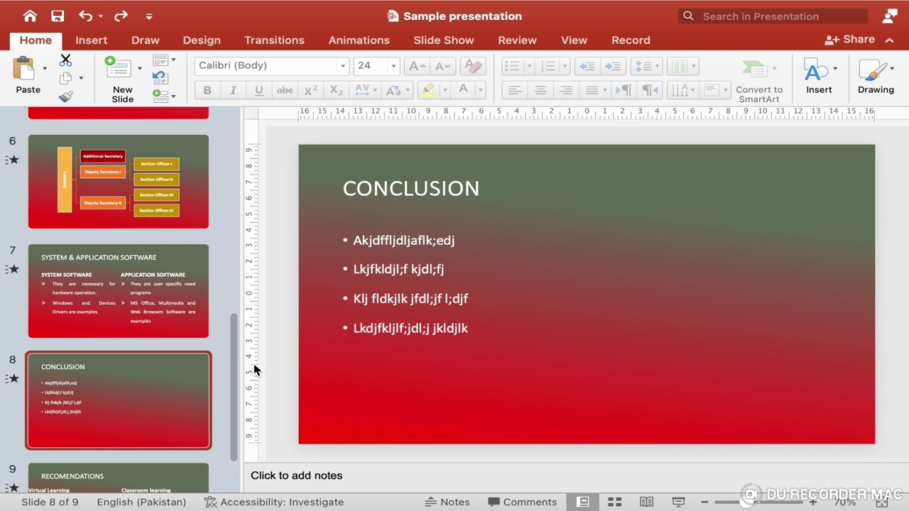
left_click(432, 306)
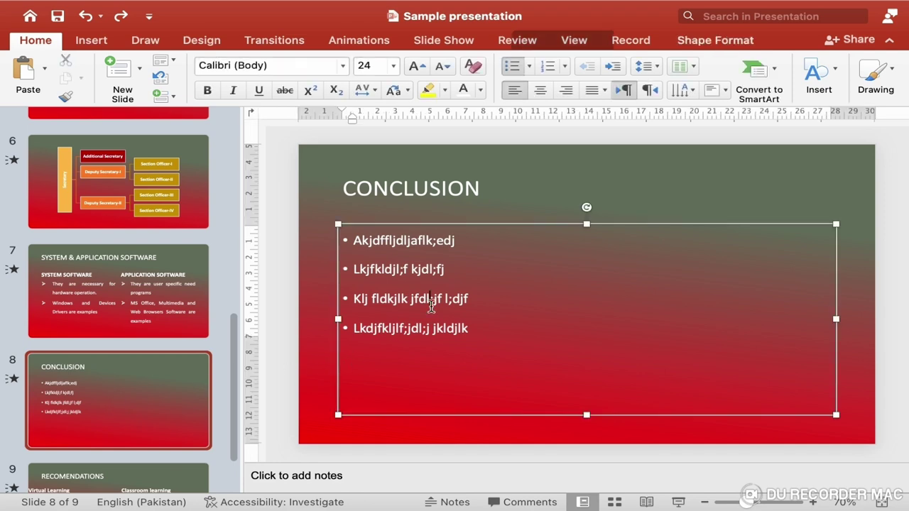
left_click(501, 223)
key("BackSpace")
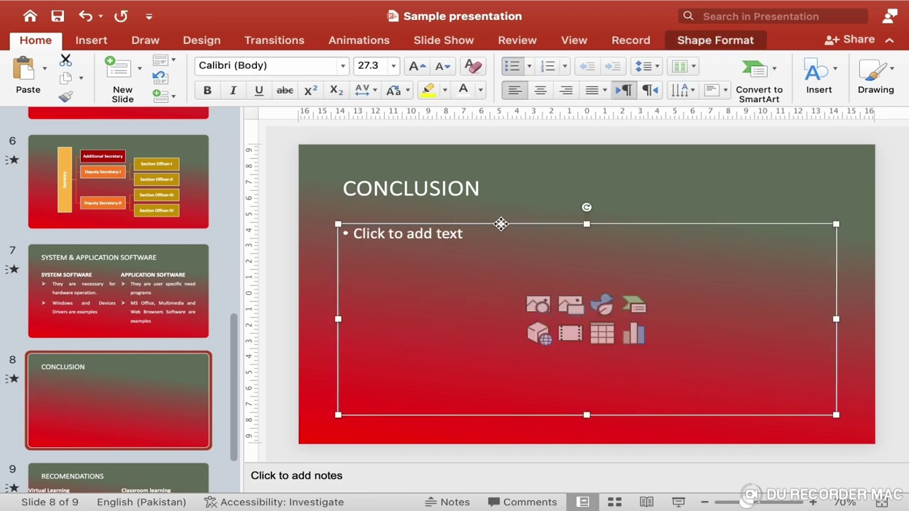
key("BackSpace")
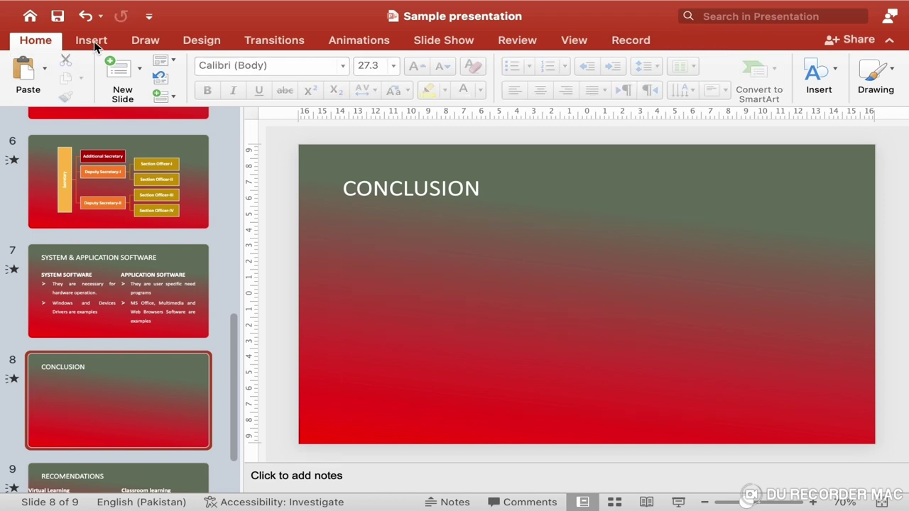
Step: Insert a Clustered Column chart on the CONCLUSION slide from Insert > Chart > Column
left_click(94, 41)
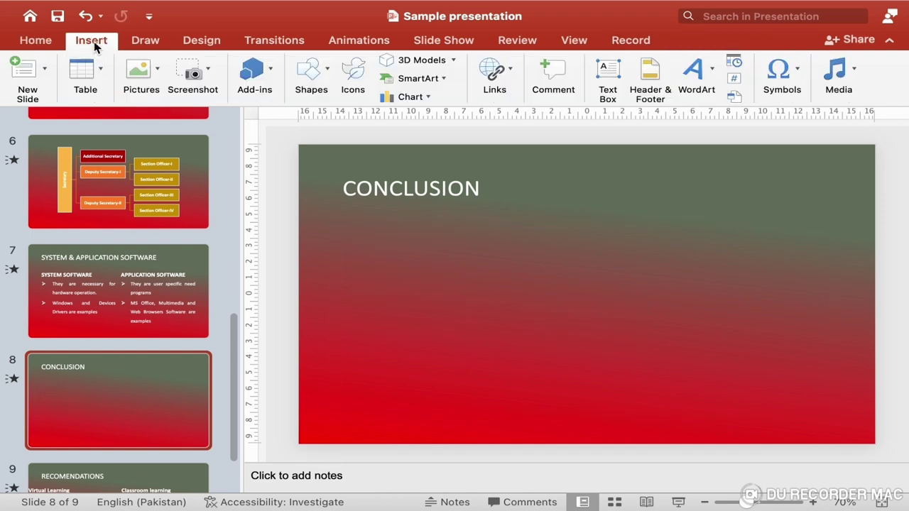
left_click(424, 99)
mouse_move(438, 122)
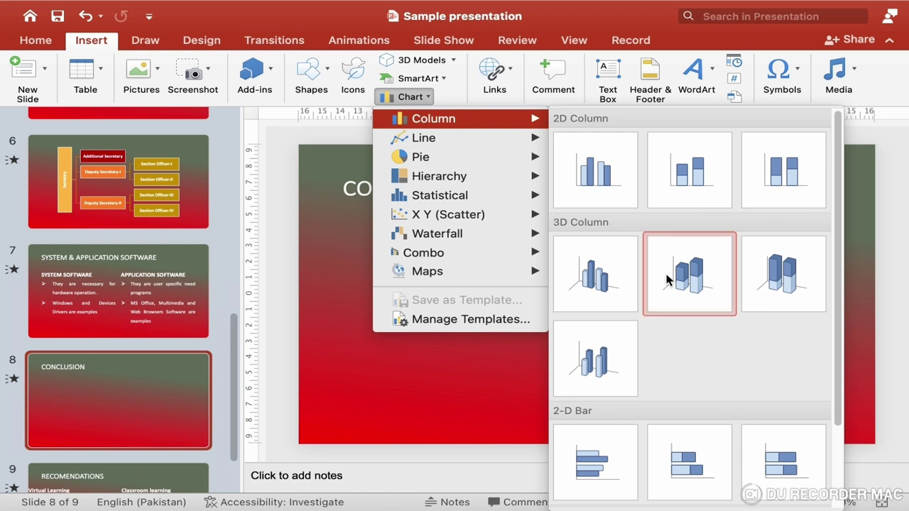
left_click(601, 207)
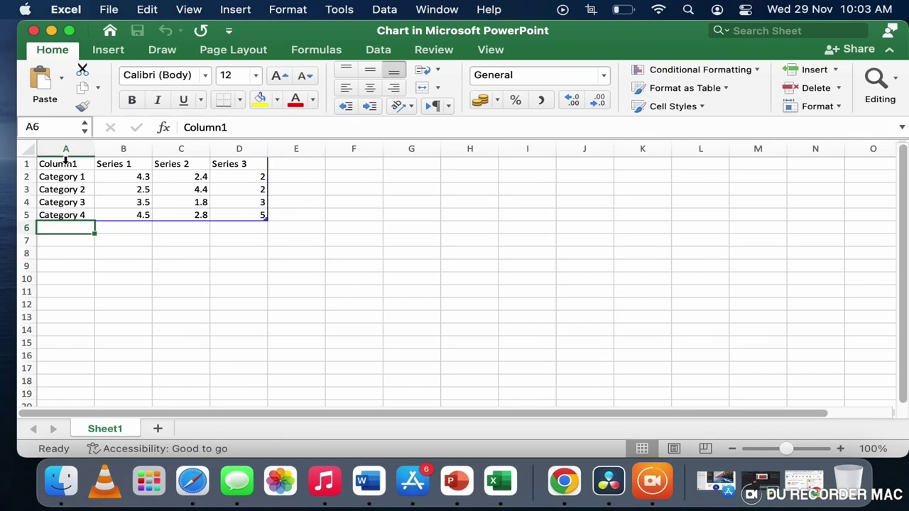
Step: Rename the sample headers to Month and Enrolment and enter the months Jan, Feb, March, April
left_click_drag(66, 163, 228, 213)
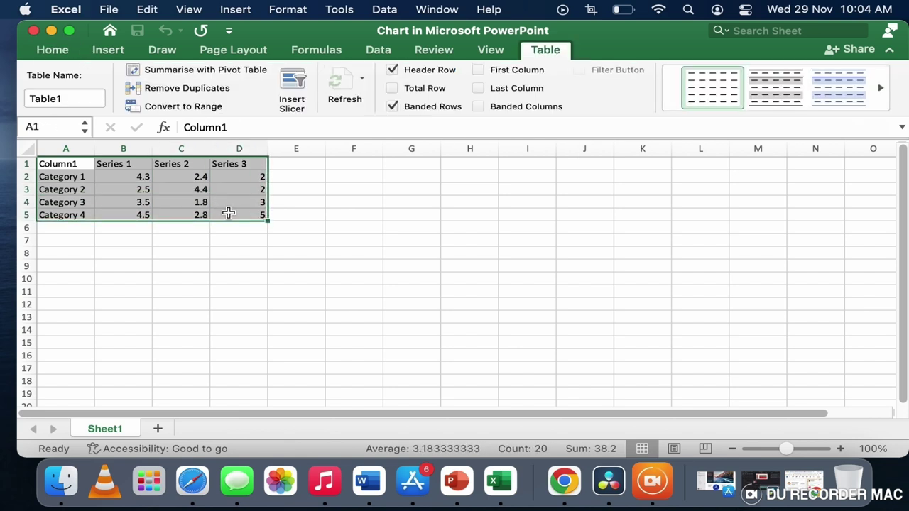
left_click(68, 163)
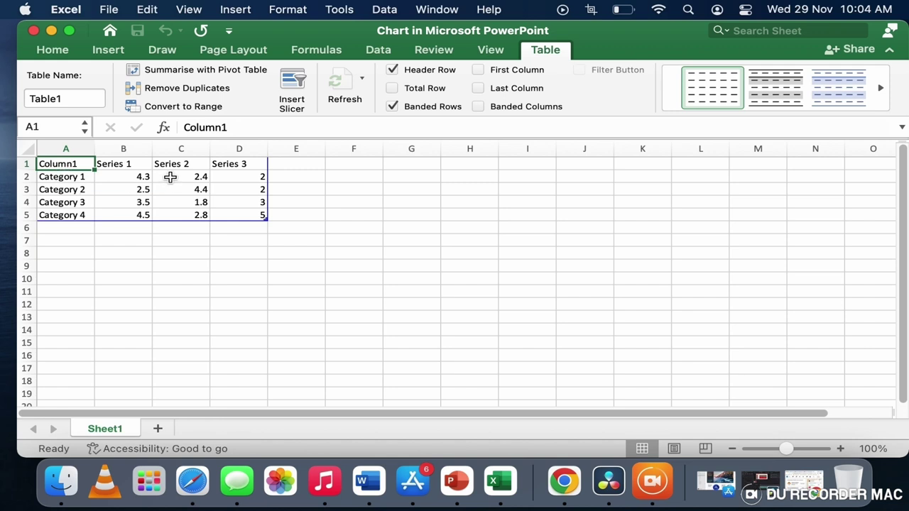
type("Month")
key("Tab")
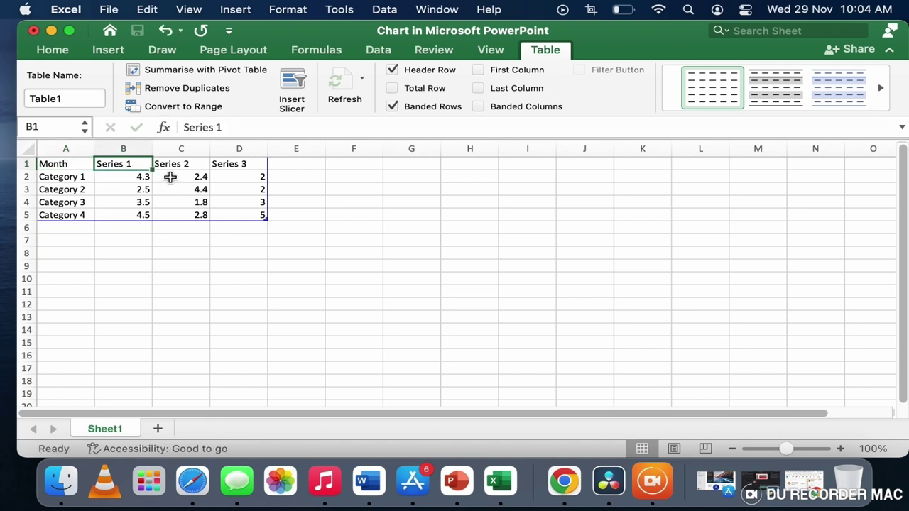
type("Enrol")
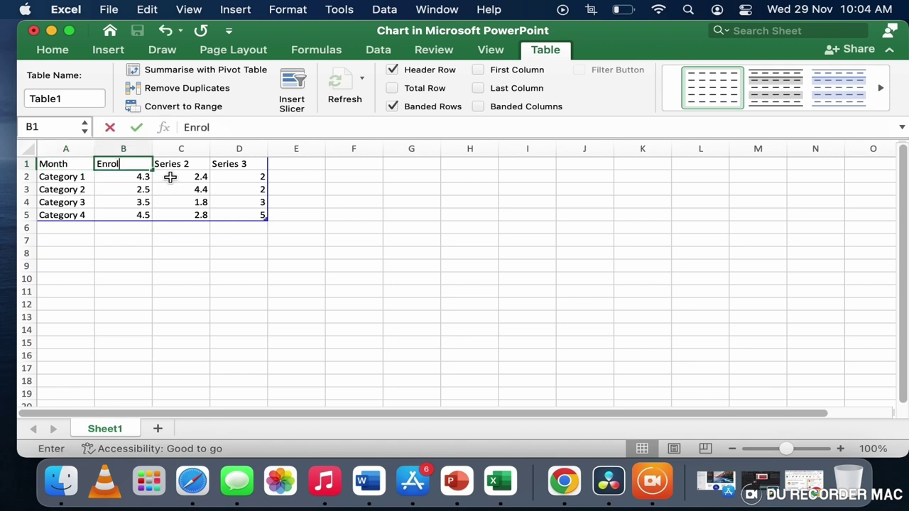
type("ment")
left_click(76, 179)
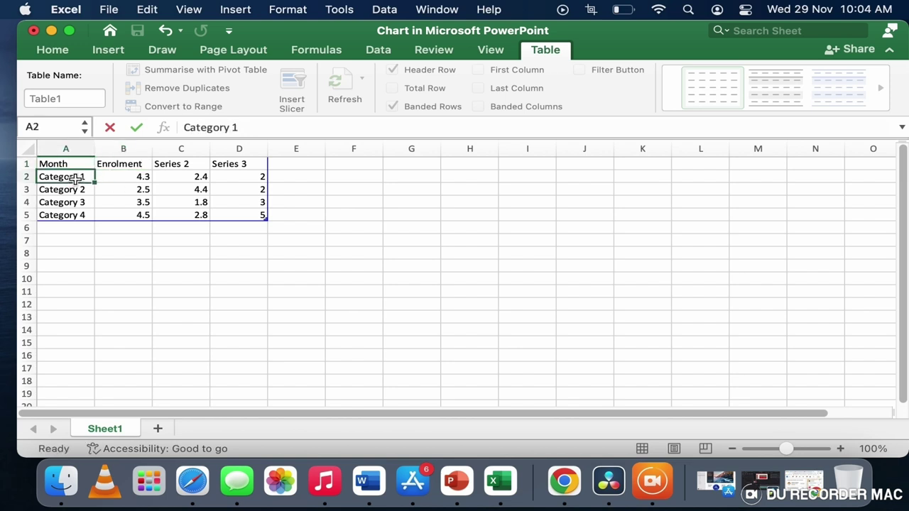
type("Jan")
key("Return")
type("Feb")
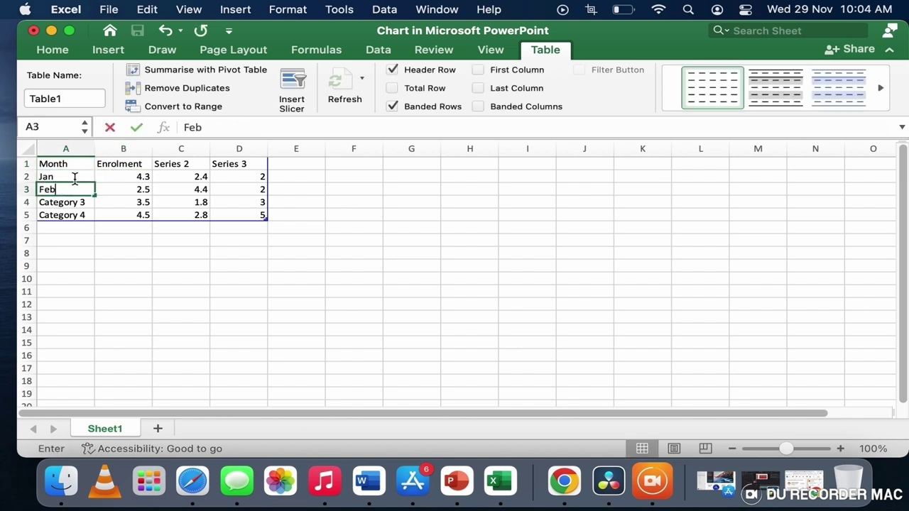
key("Return")
type("March")
key("Return")
type("A")
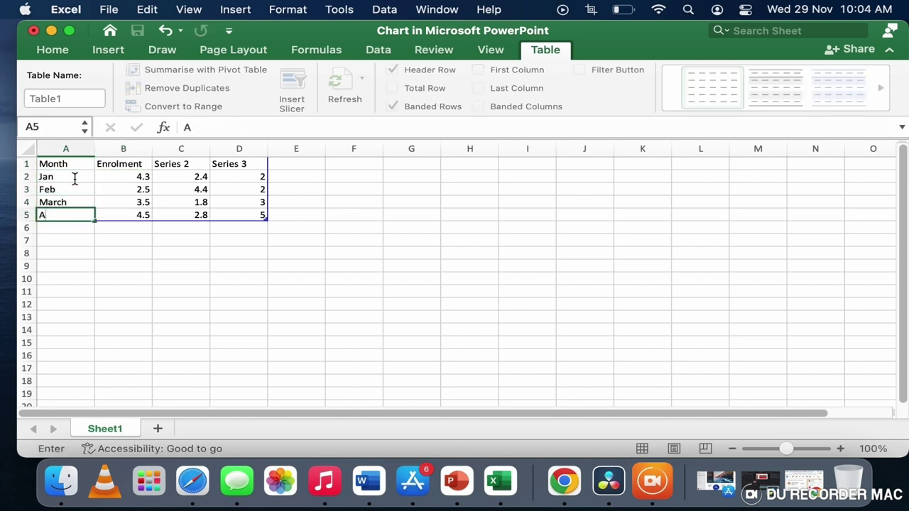
type("pril")
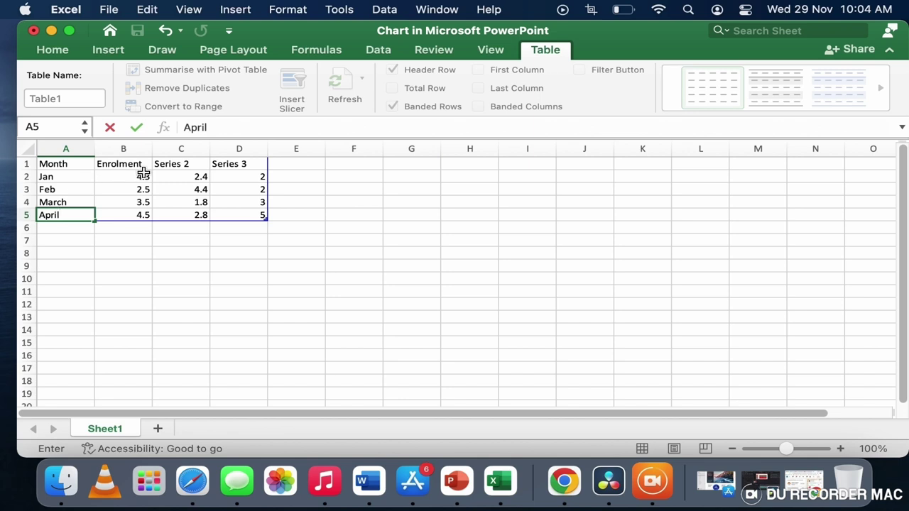
left_click(144, 174)
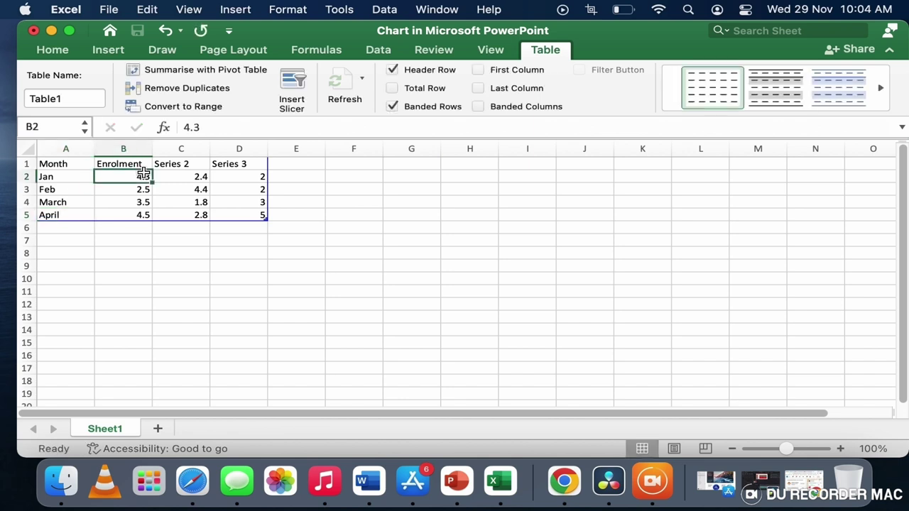
Step: Enter Enrolment values 120, 100, 200 and 50 for Jan through April
type("120")
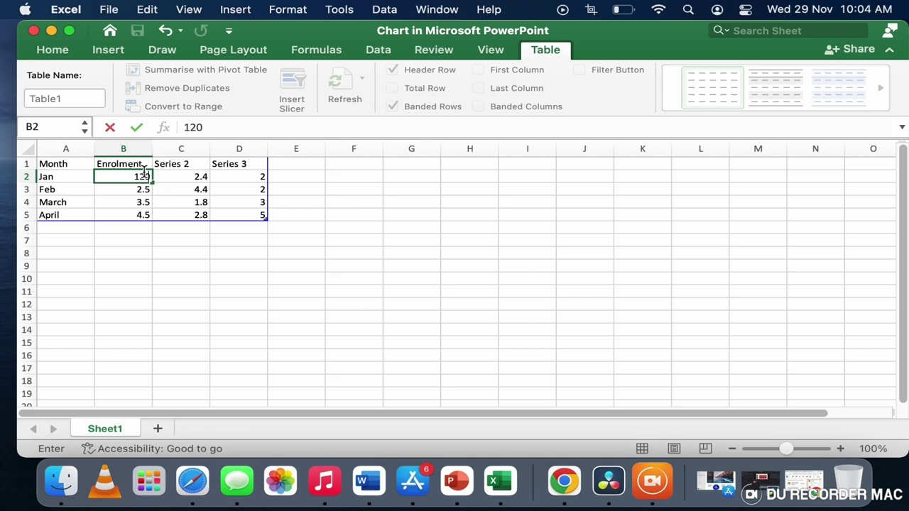
key("Return")
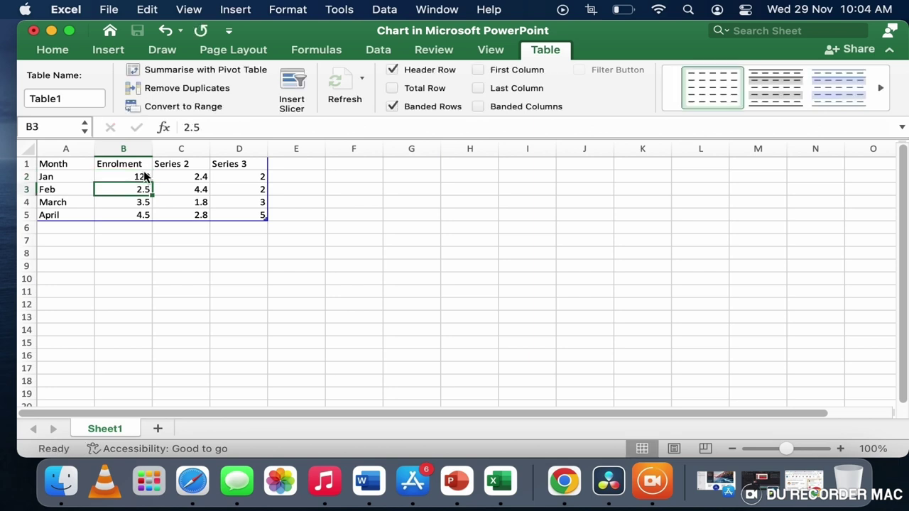
type("100")
key("Return")
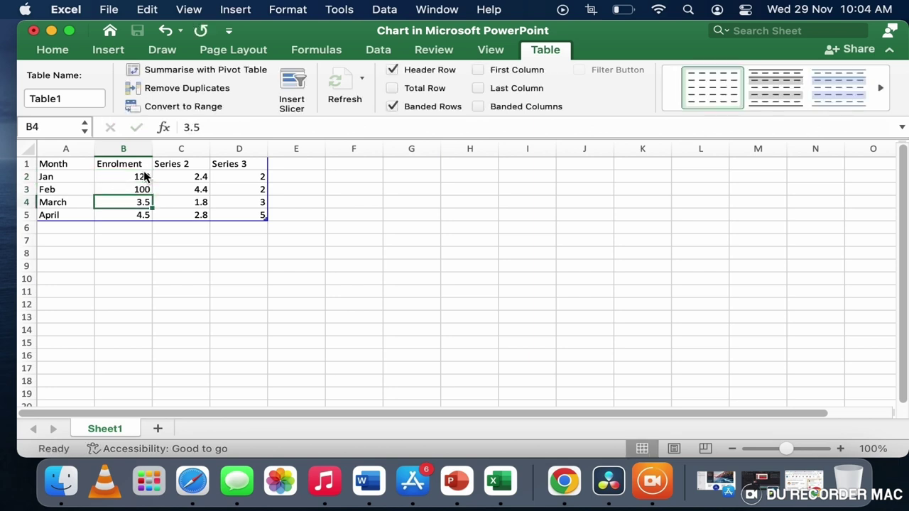
type("200")
key("Return")
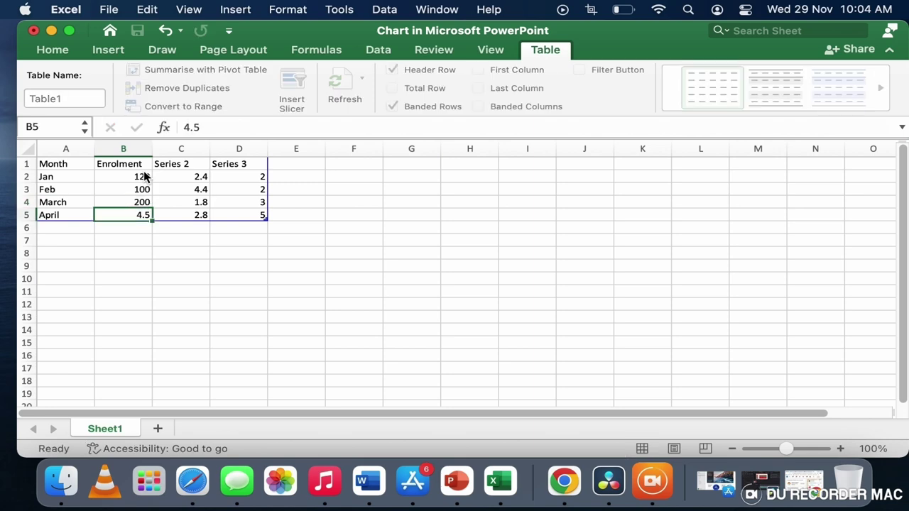
type("50")
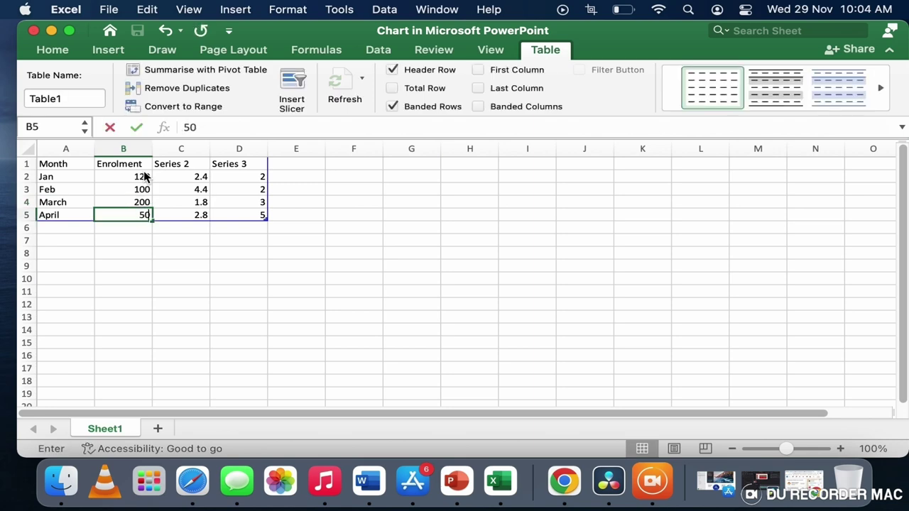
key("Return")
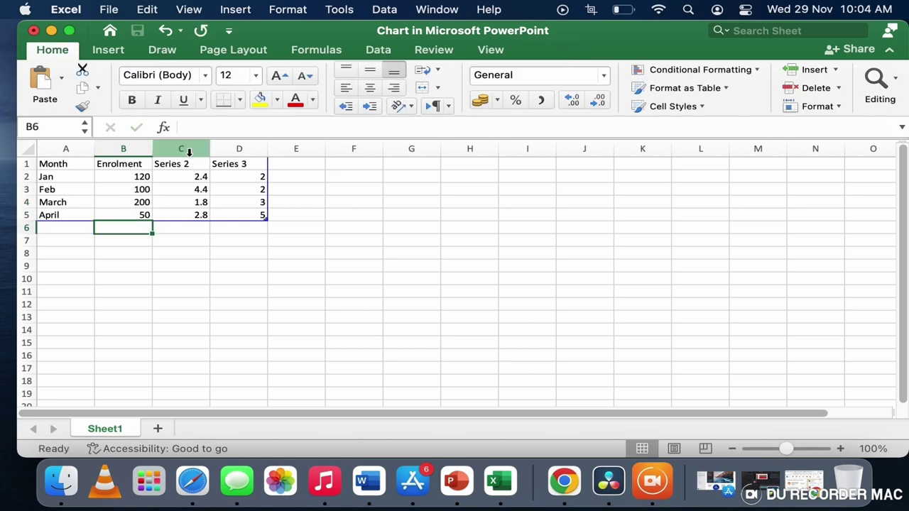
Step: Delete the Series 2 and Series 3 columns and close the chart data window
left_click(189, 149)
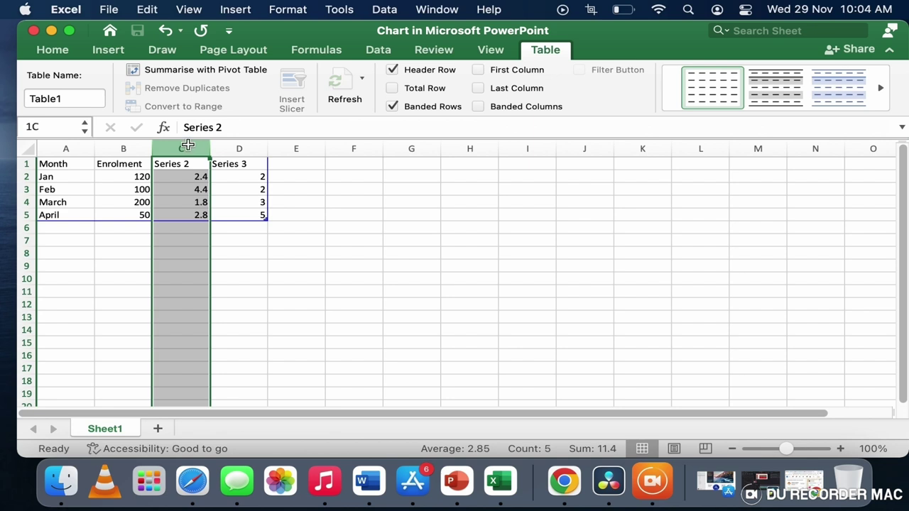
left_click_drag(188, 147, 241, 145)
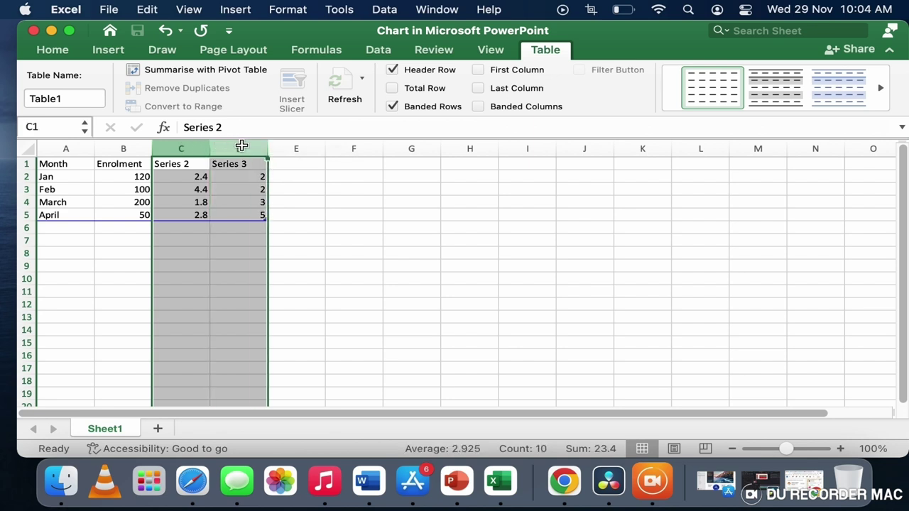
right_click(241, 146)
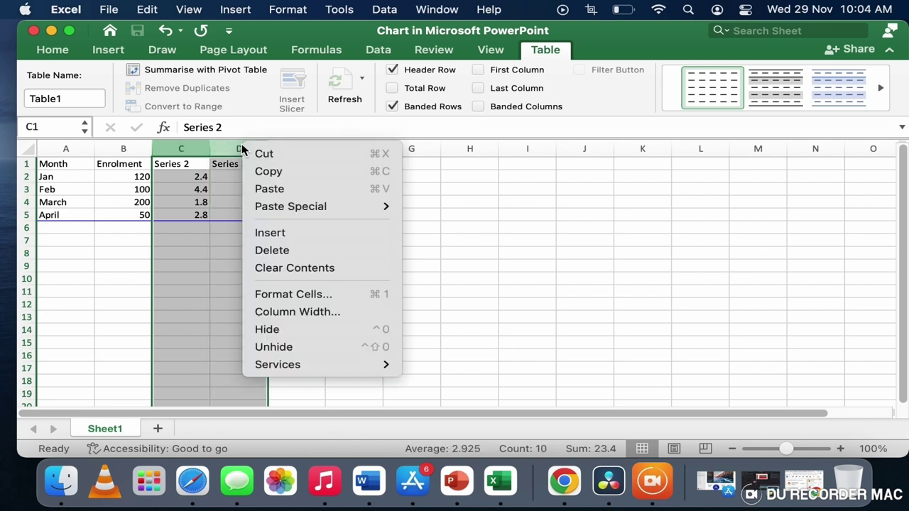
left_click(301, 251)
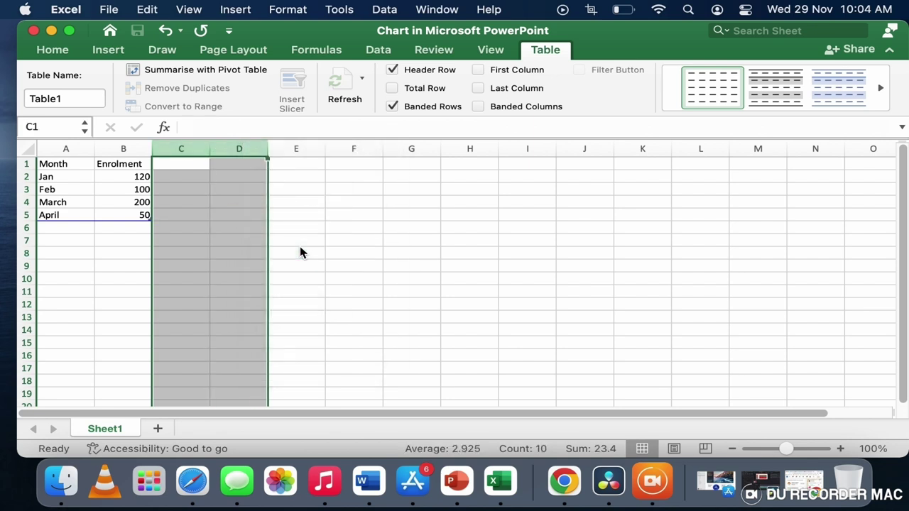
left_click(135, 215)
mouse_move(50, 162)
left_mouse_down()
mouse_move(132, 193)
mouse_move(138, 214)
left_mouse_up()
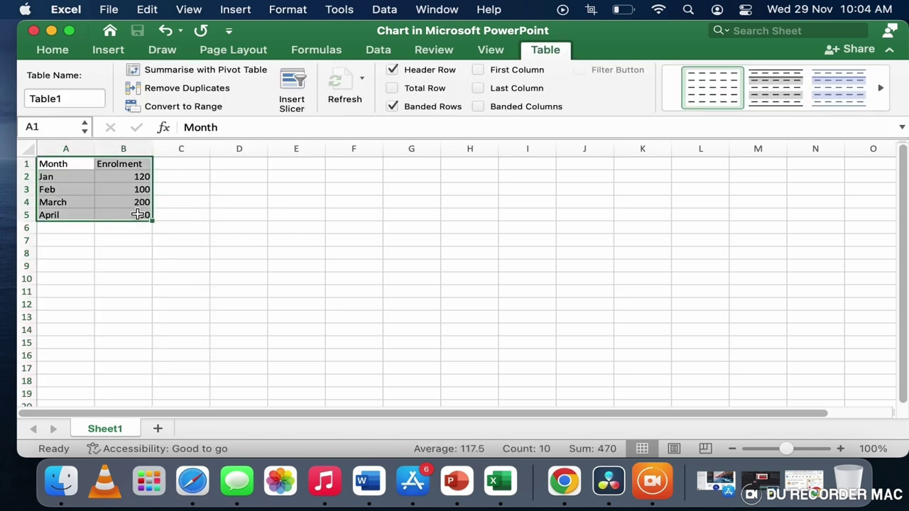
left_click(34, 32)
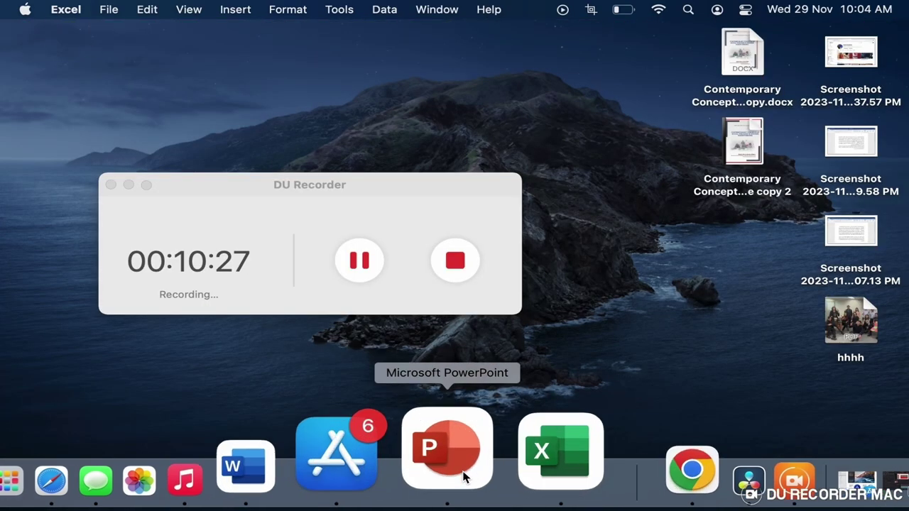
Step: Resize the chart to about 33 cm by 14.35 cm, filling the slide below the title
left_click(462, 477)
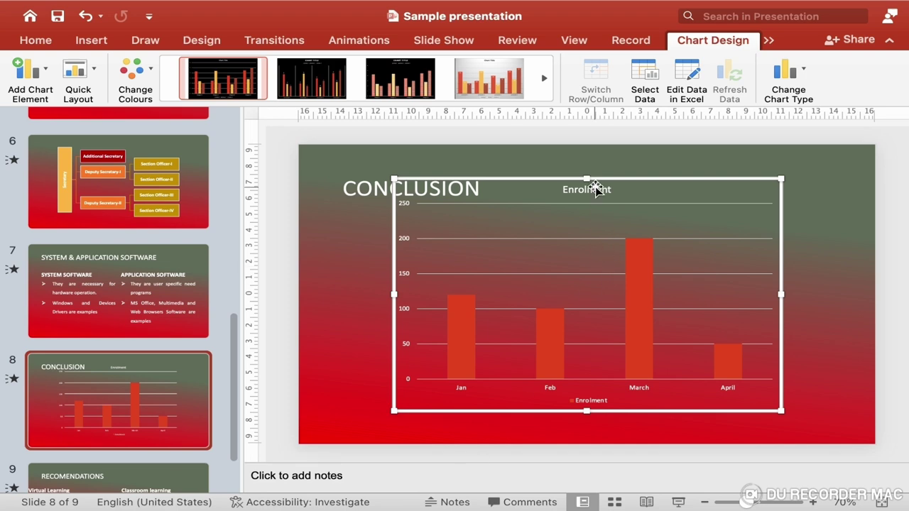
left_click_drag(586, 178, 585, 218)
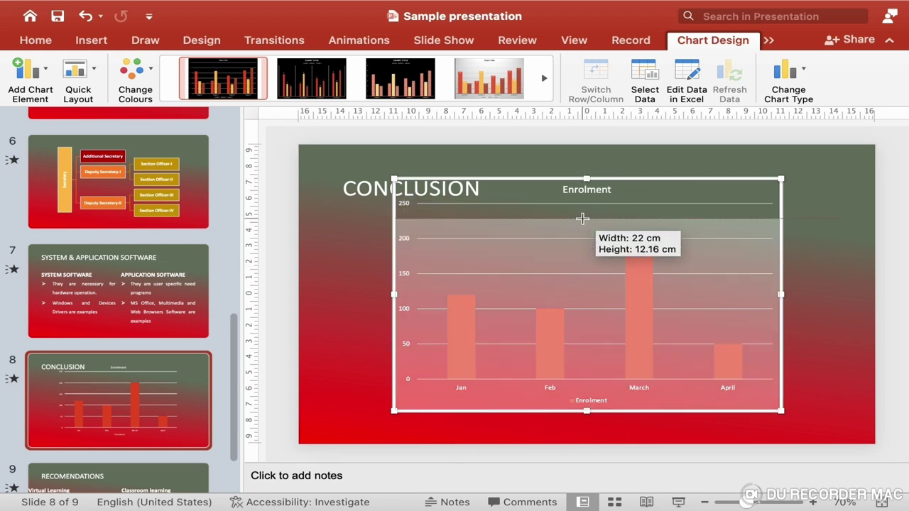
left_click_drag(390, 315, 298, 313)
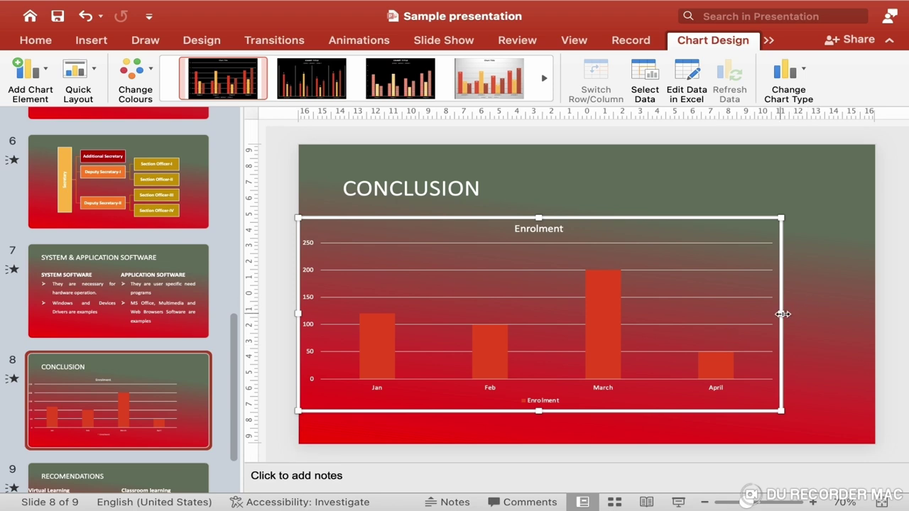
left_click_drag(782, 314, 878, 314)
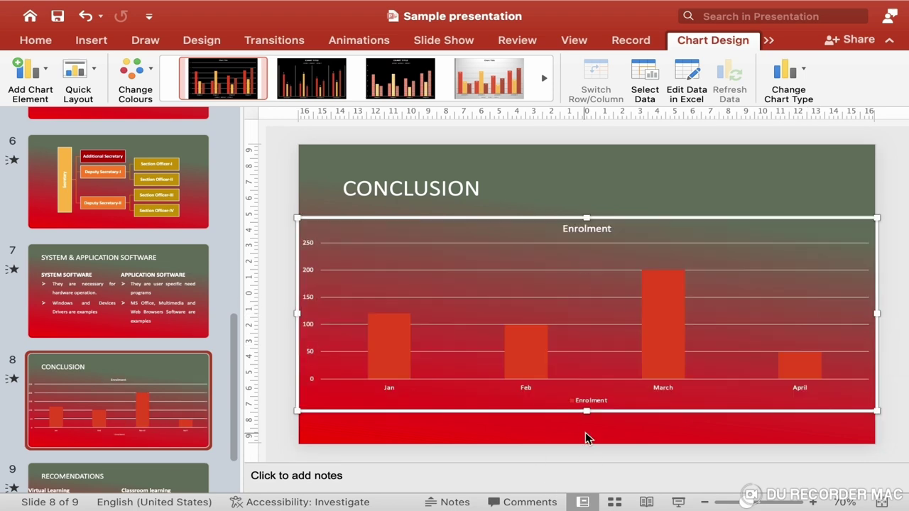
left_click_drag(588, 409, 586, 446)
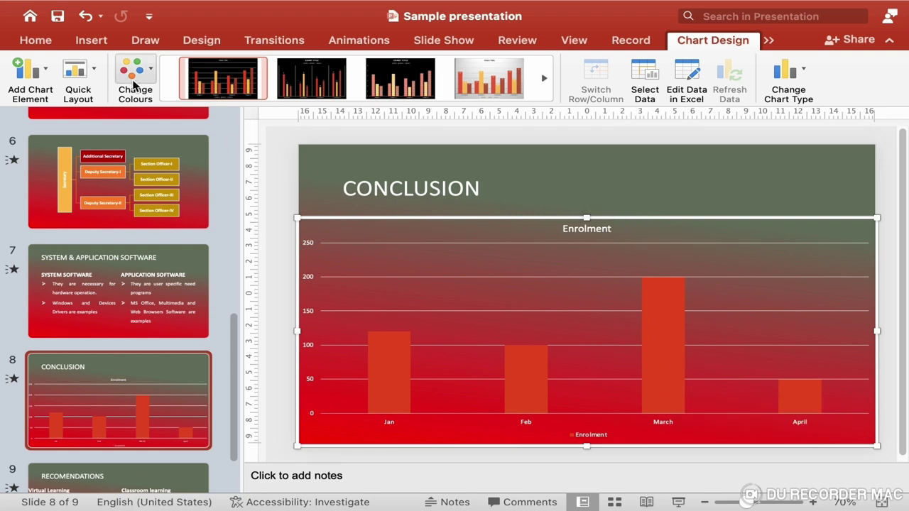
Step: Set all of the chart's text to 24 pt, leaving font and colour unchanged
left_click(37, 41)
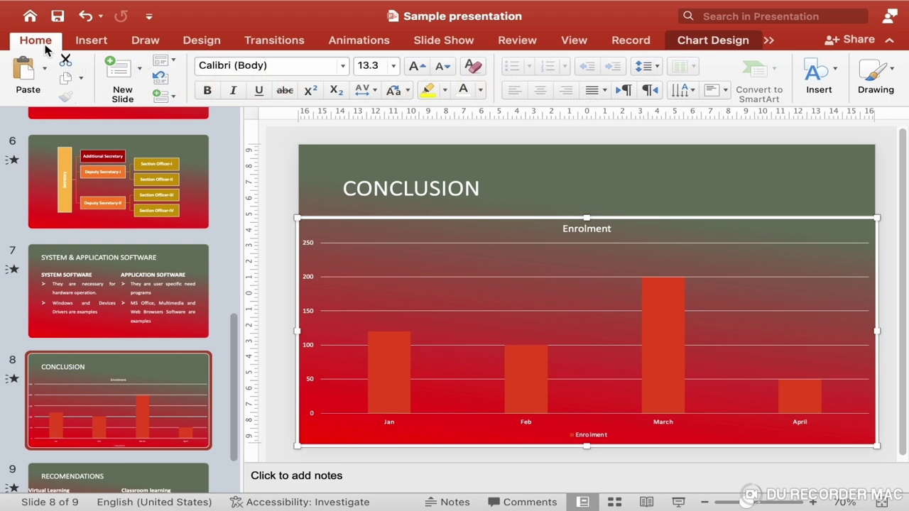
left_click(394, 66)
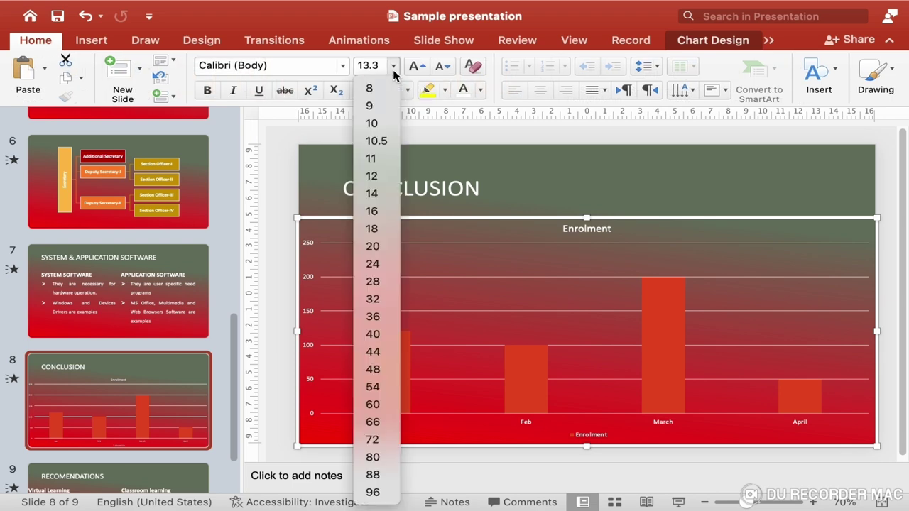
left_click(373, 264)
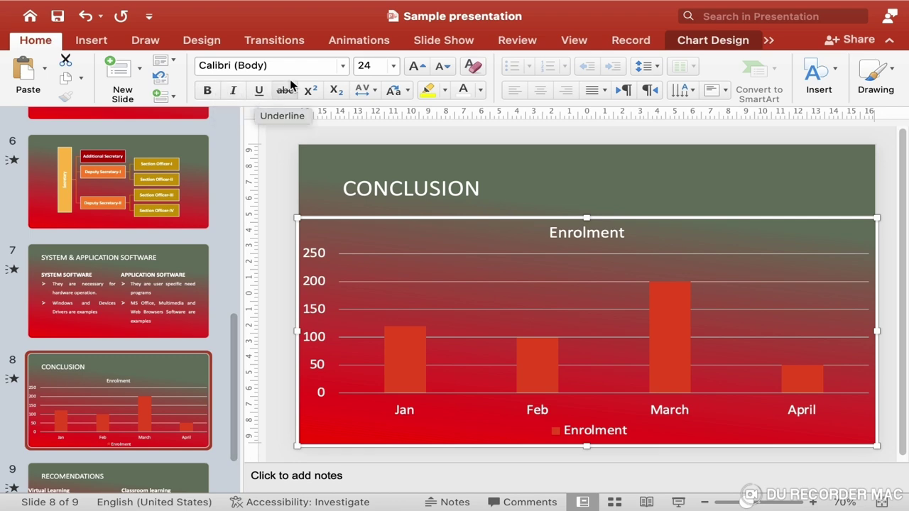
left_click(342, 67)
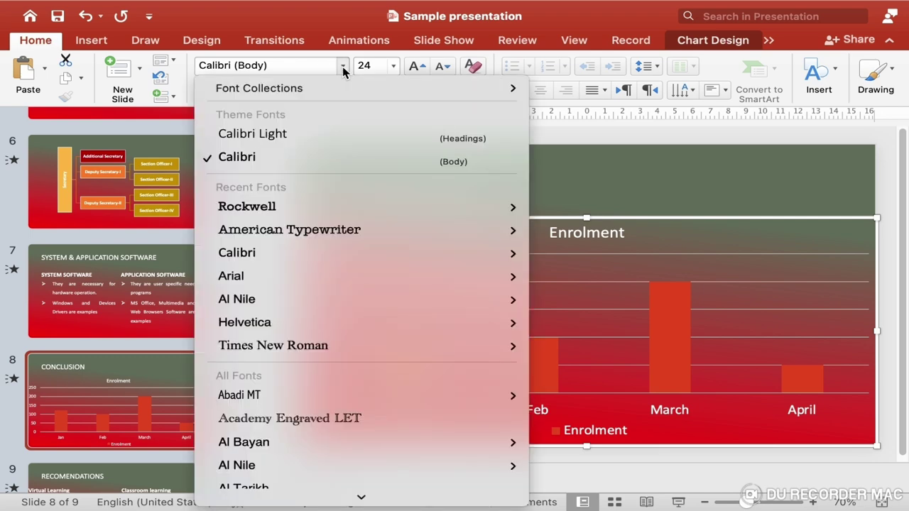
left_click(343, 66)
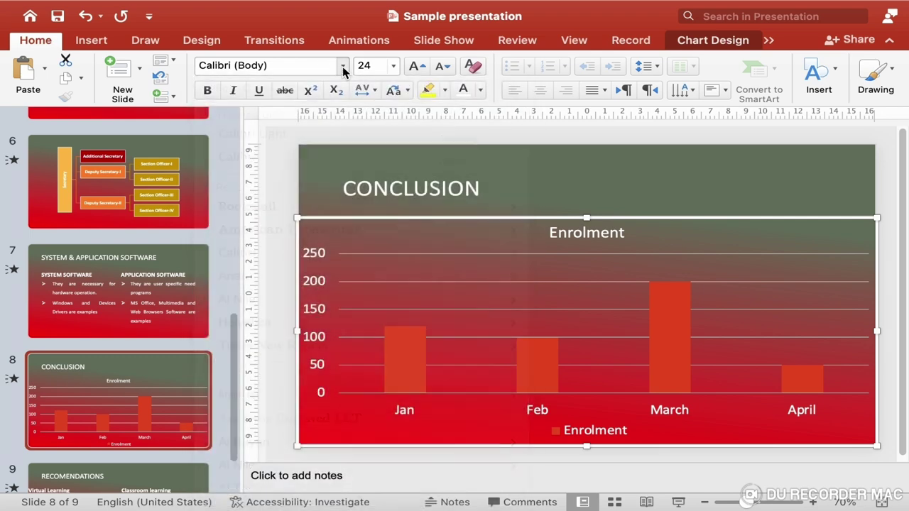
left_click(481, 91)
left_click(478, 96)
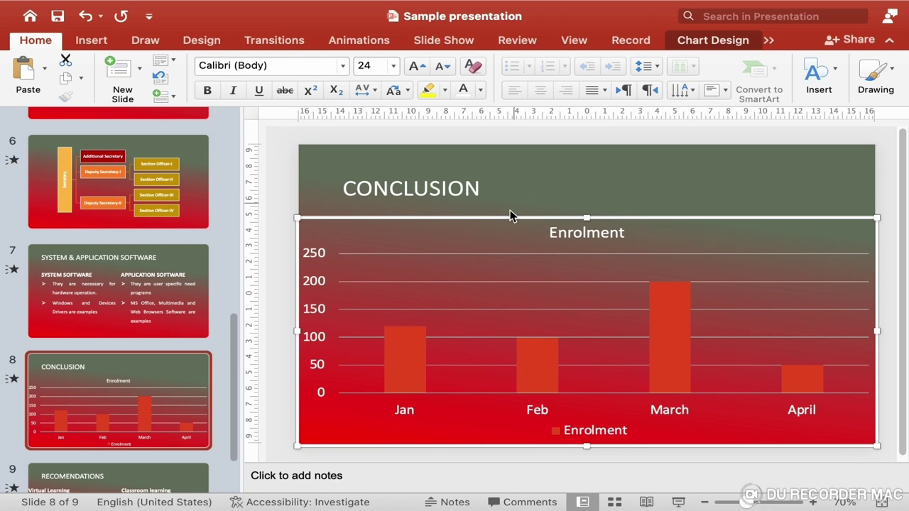
left_click(714, 41)
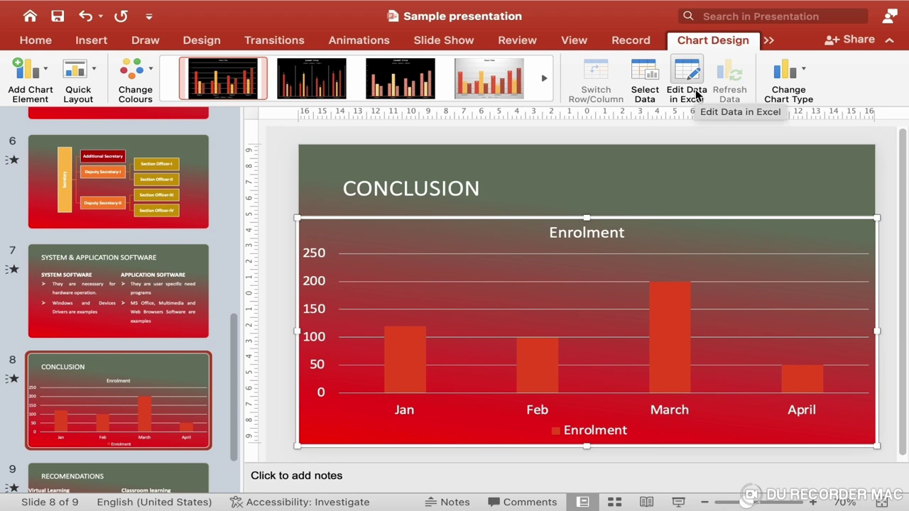
Step: Open the chart's data in Excel and add a 'Drop Out' header in cell C1
right_click(653, 220)
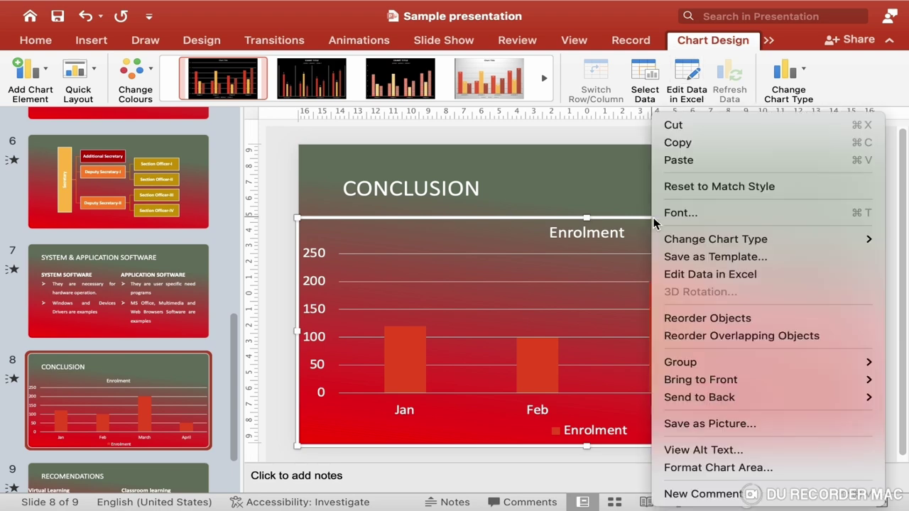
left_click(711, 275)
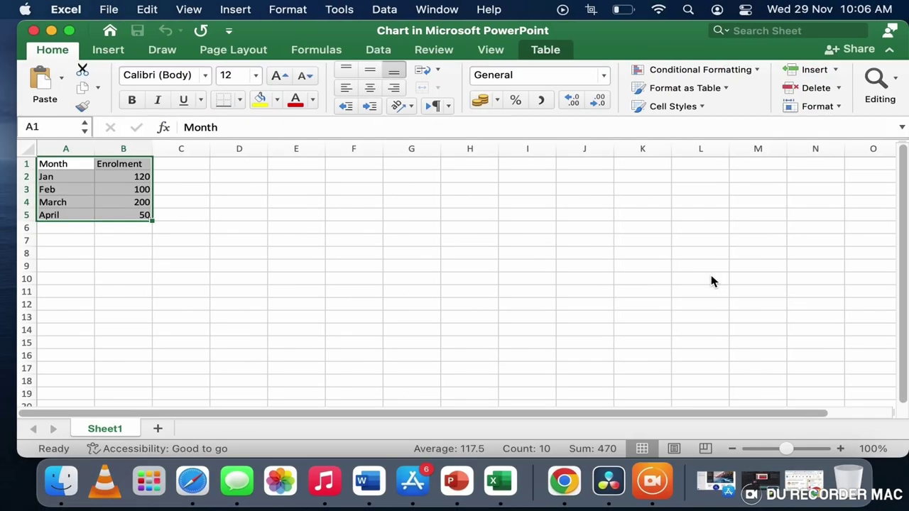
left_click(186, 165)
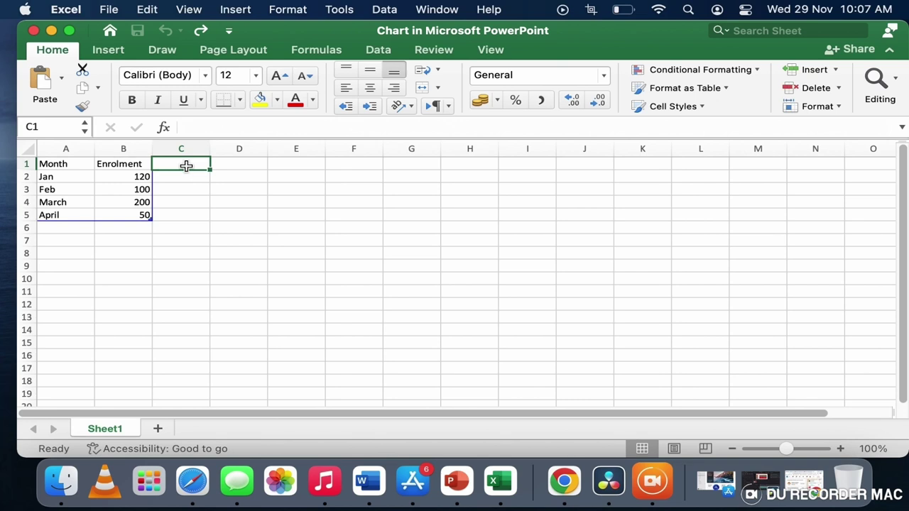
type("Drp")
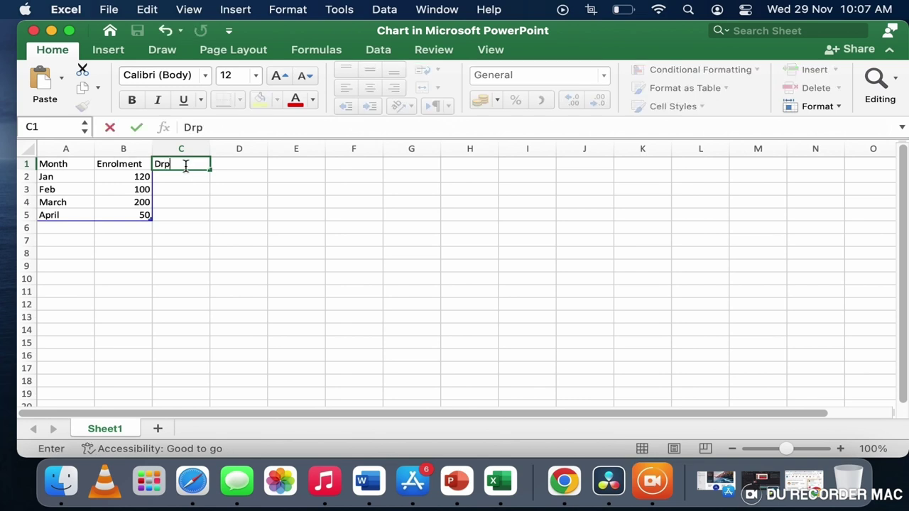
key("BackSpace")
type("op Out")
key("Return")
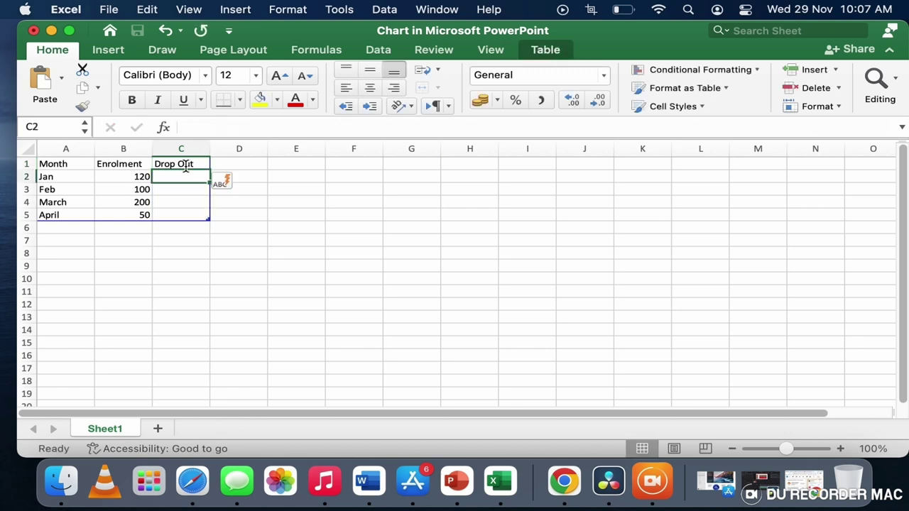
Step: Enter Drop Out values 10, 20, 5 and 25 in C2:C5 and close the data sheet
type("1")
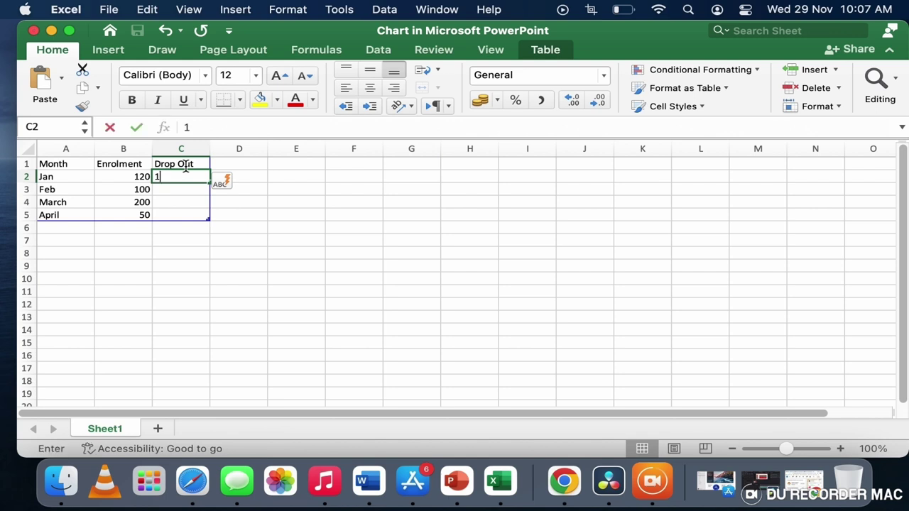
type("0")
key("Return")
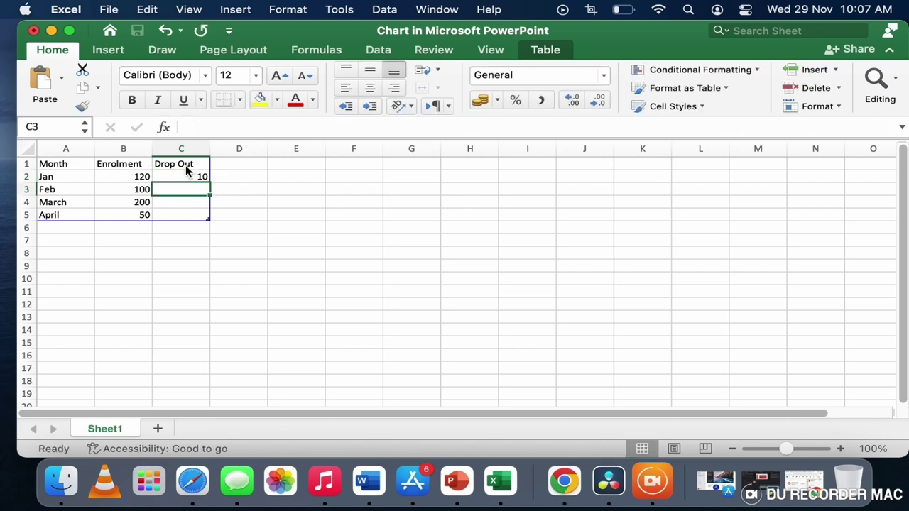
type("20")
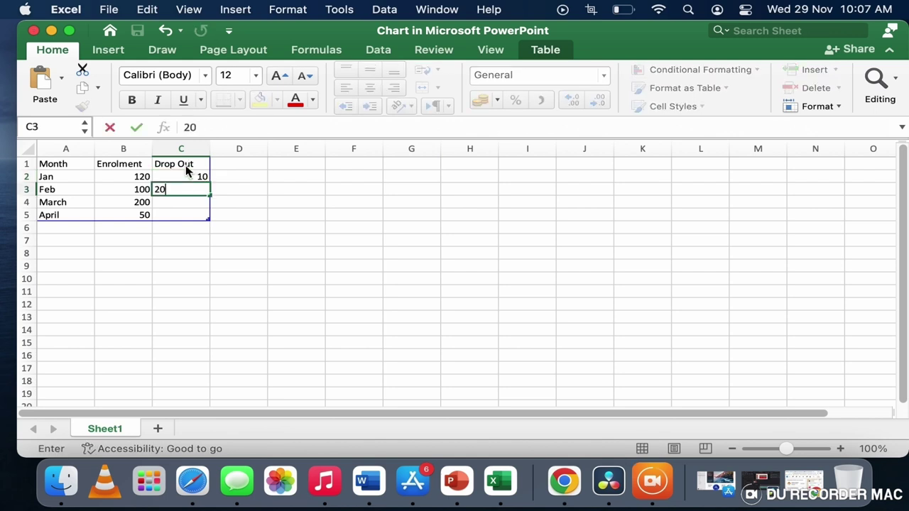
key("Return")
type("5")
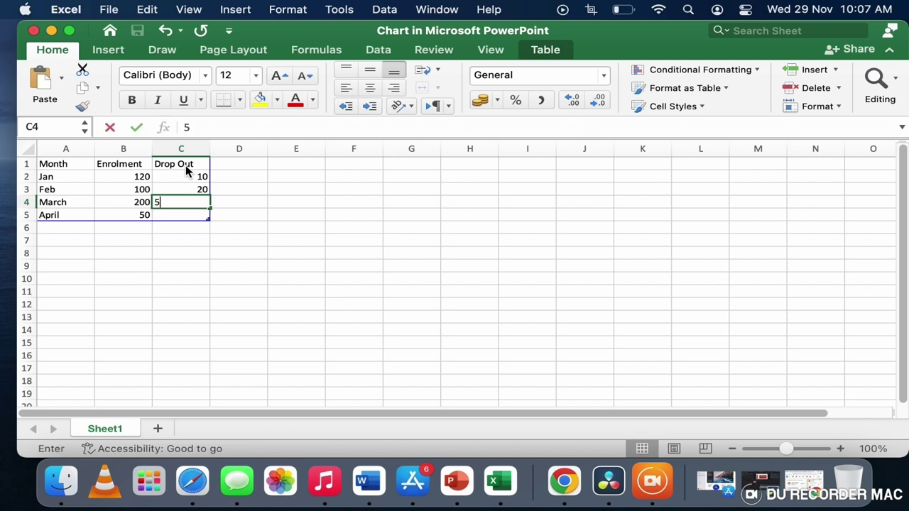
key("Return")
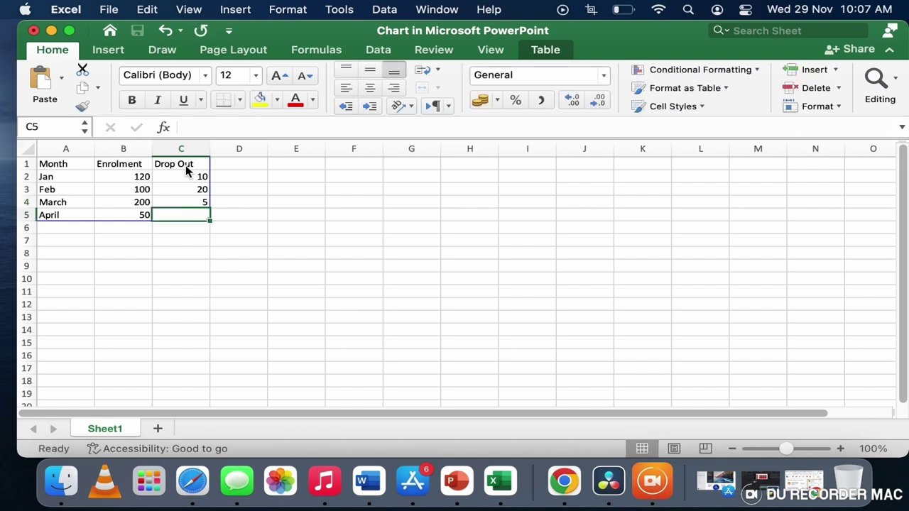
type("25")
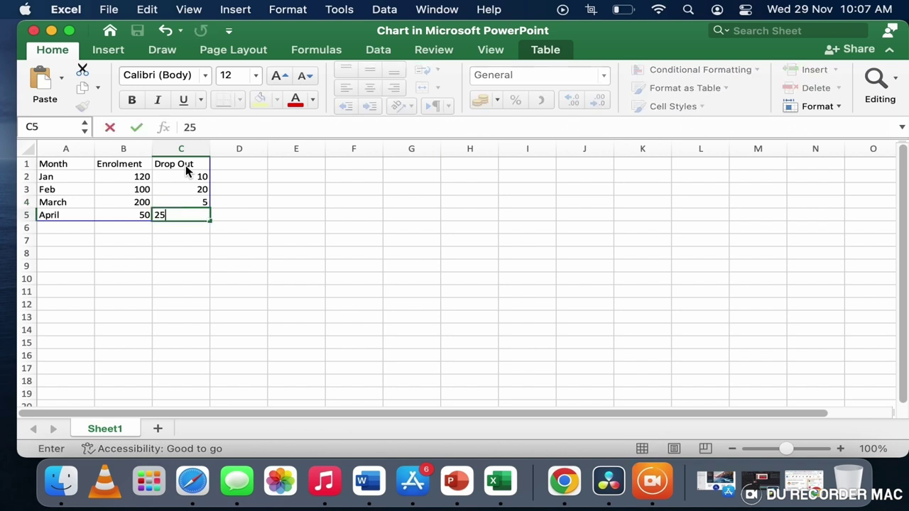
key("Return")
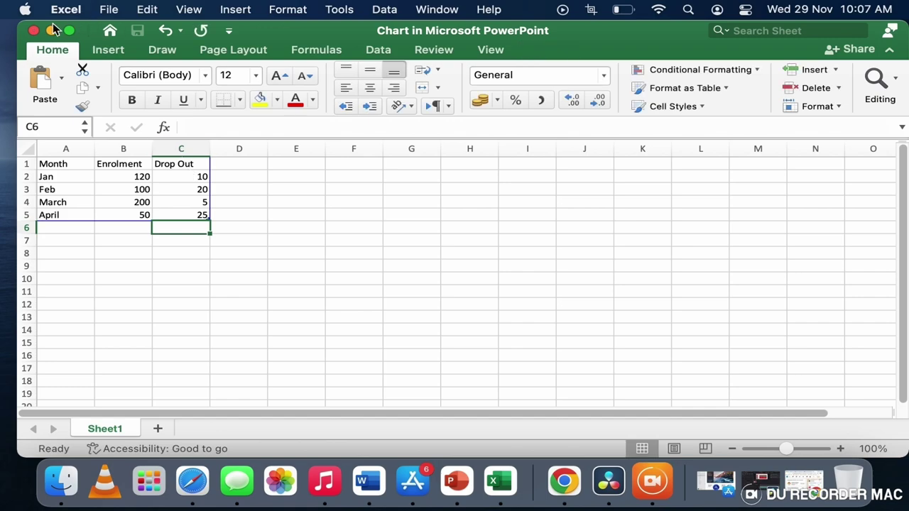
left_click(34, 30)
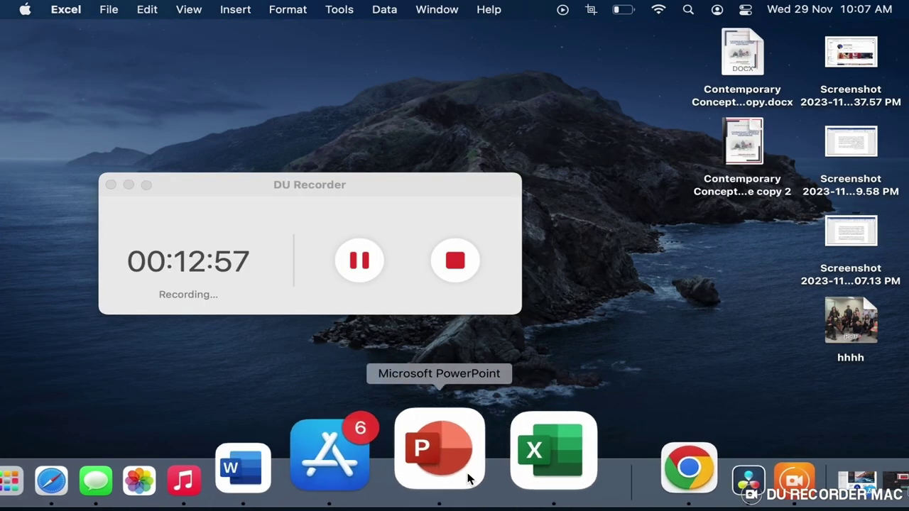
Step: Back in PowerPoint, browse the chart styles, colour schemes and quick layouts without applying any
left_click(467, 478)
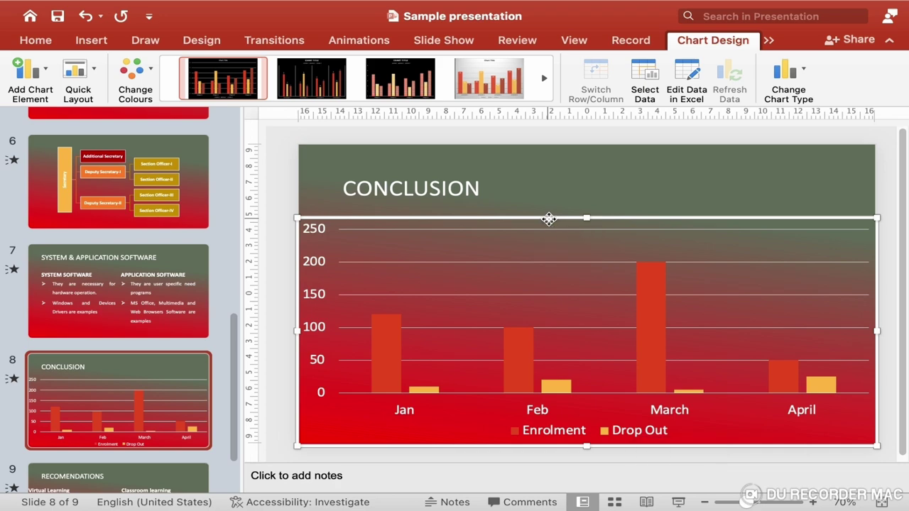
left_click(356, 104)
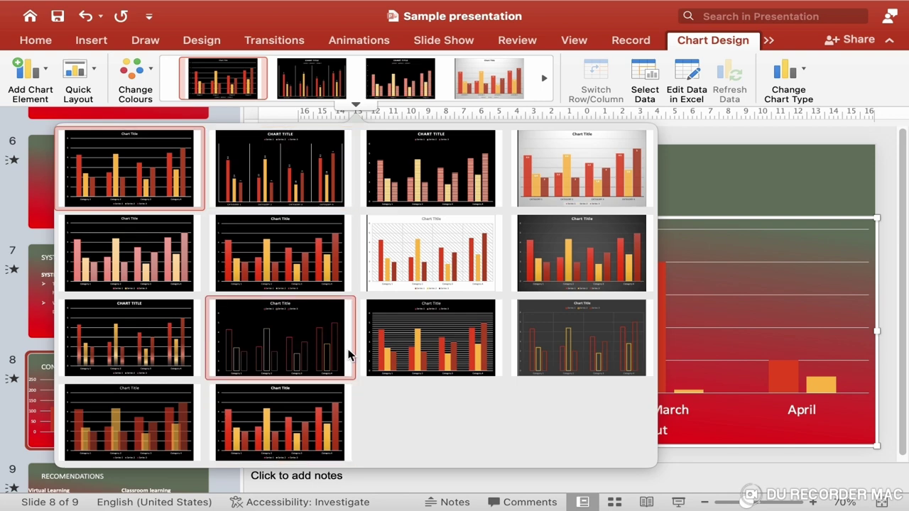
left_click(312, 15)
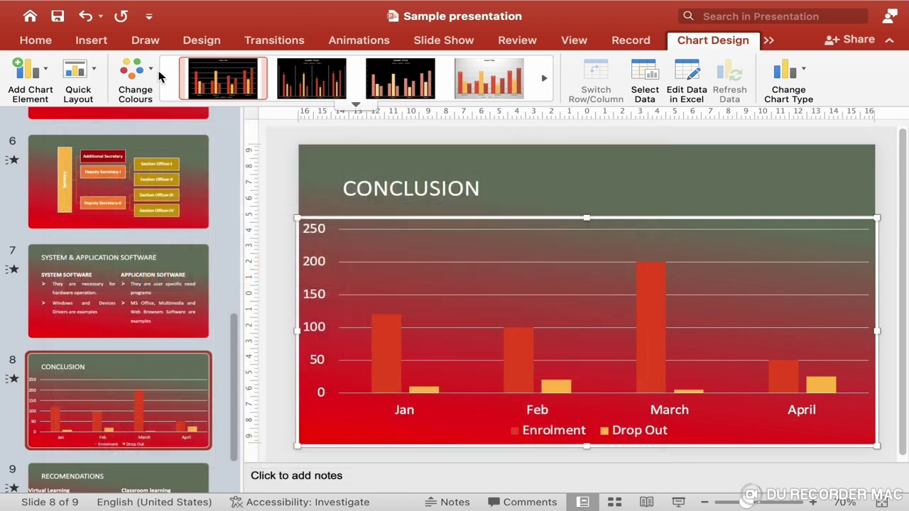
left_click(150, 76)
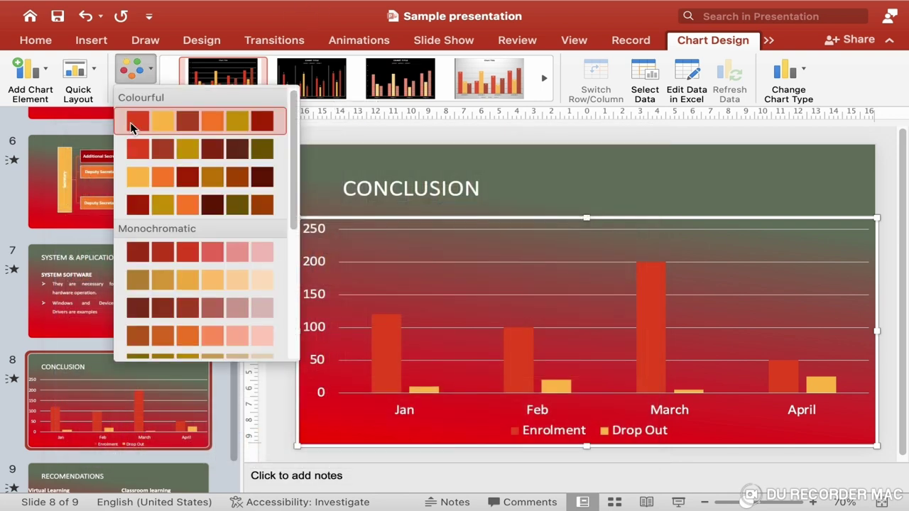
left_click(258, 10)
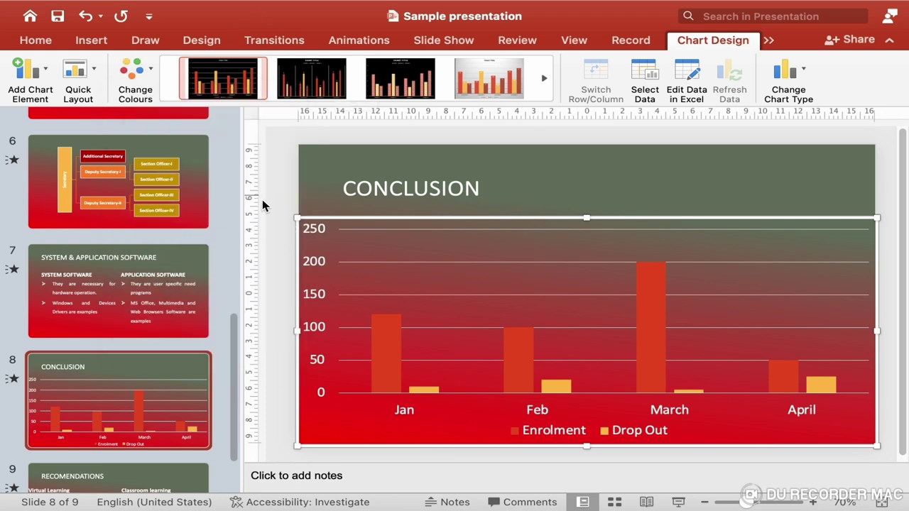
left_click(94, 85)
Step: Apply a quick layout that puts value labels above every bar, then reopen the layout gallery
left_click(110, 240)
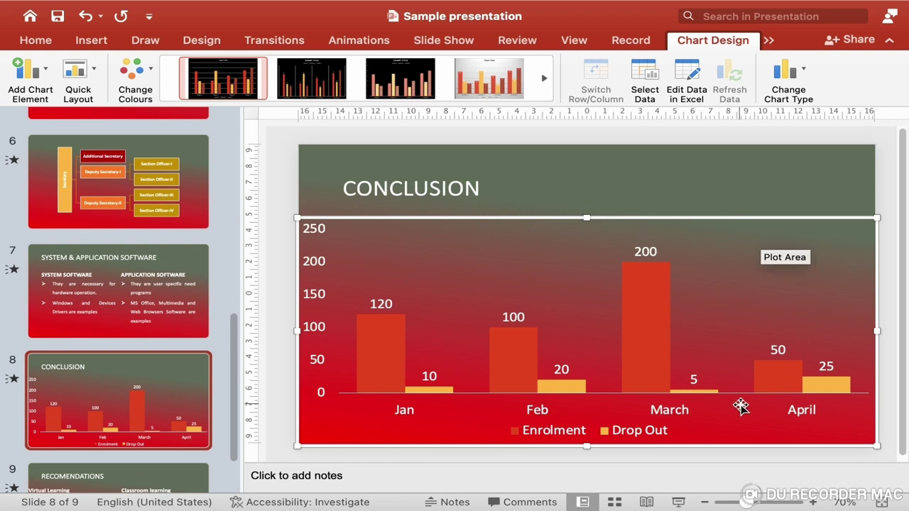
left_click(93, 84)
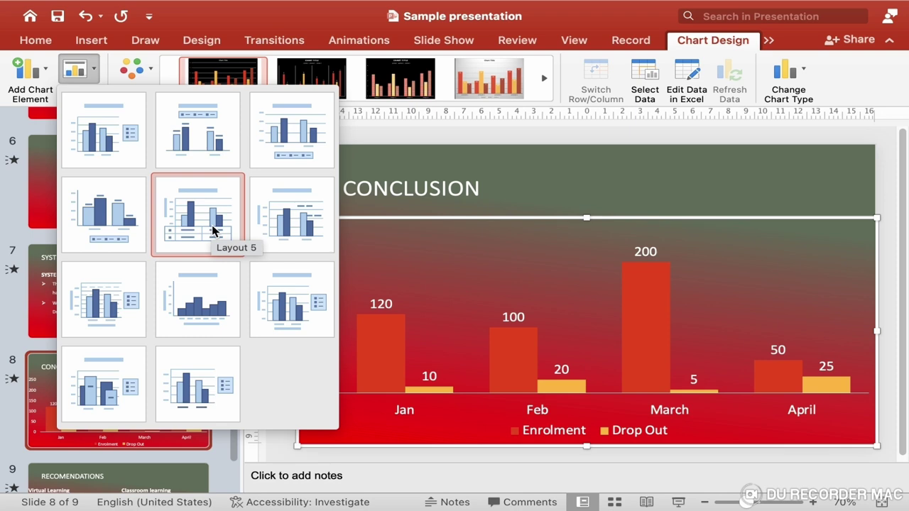
Step: Apply Layout 5 to add a chart title, an axis title and a data table of monthly values
left_click(213, 230)
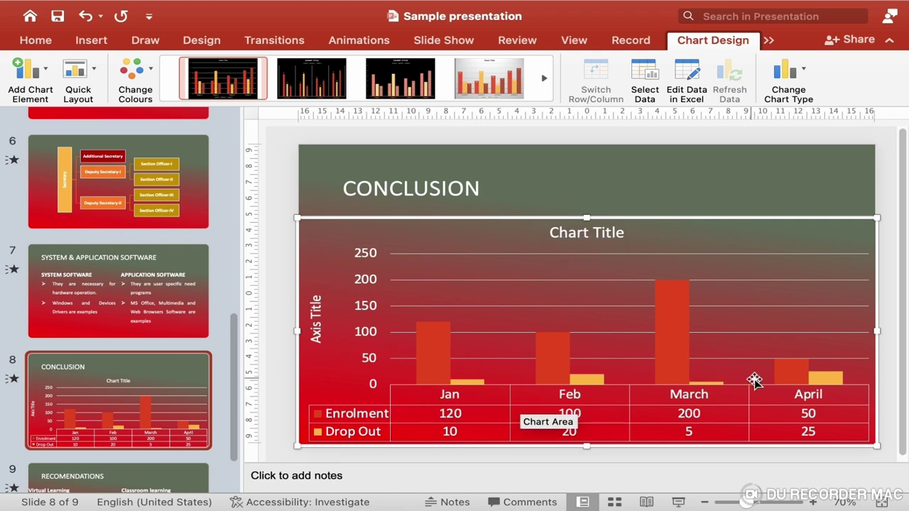
left_click(92, 71)
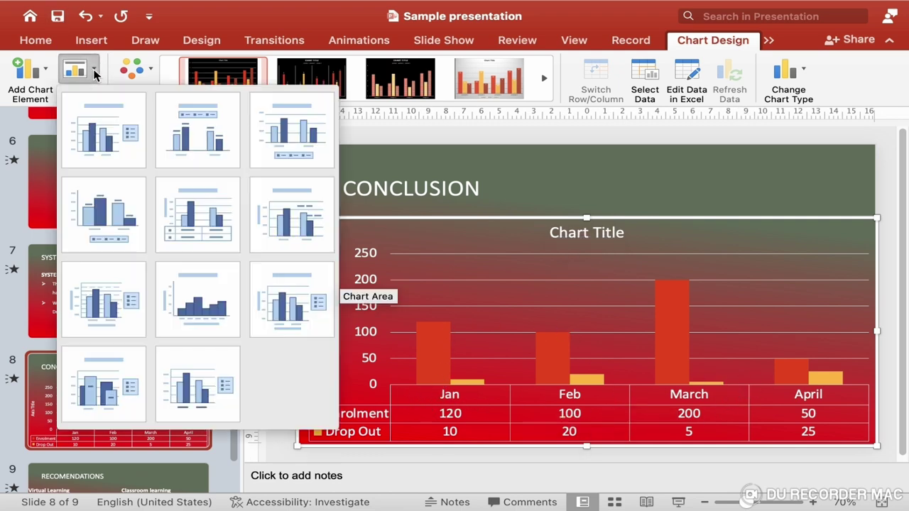
left_click(475, 22)
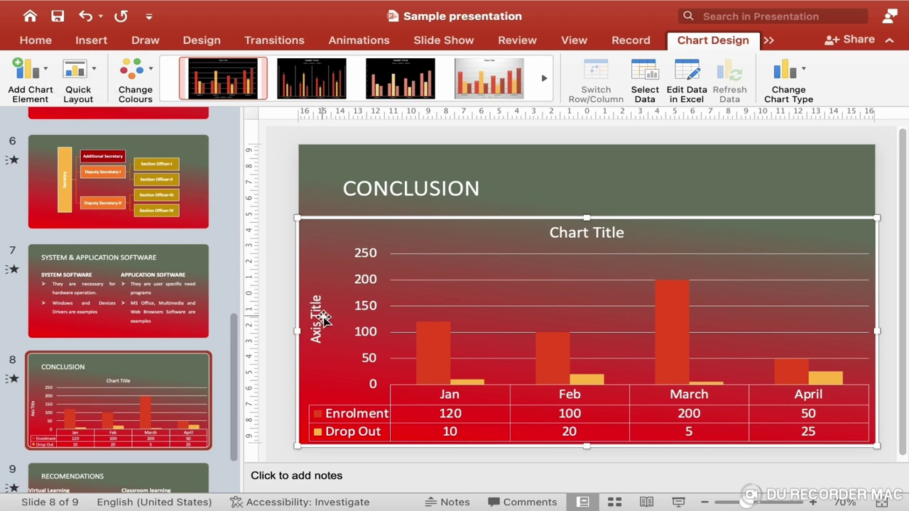
Step: Move the Enrolment and Drop Out legend to the top of the chart
left_click(31, 98)
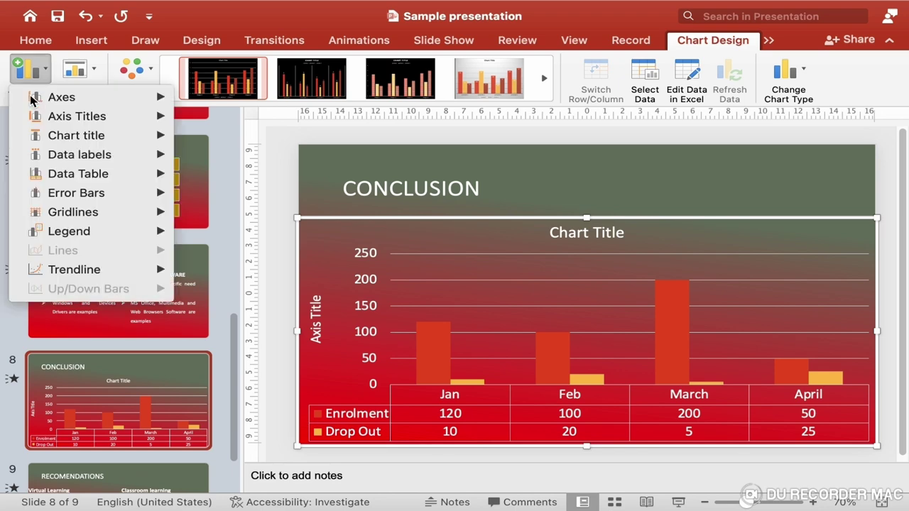
mouse_move(97, 236)
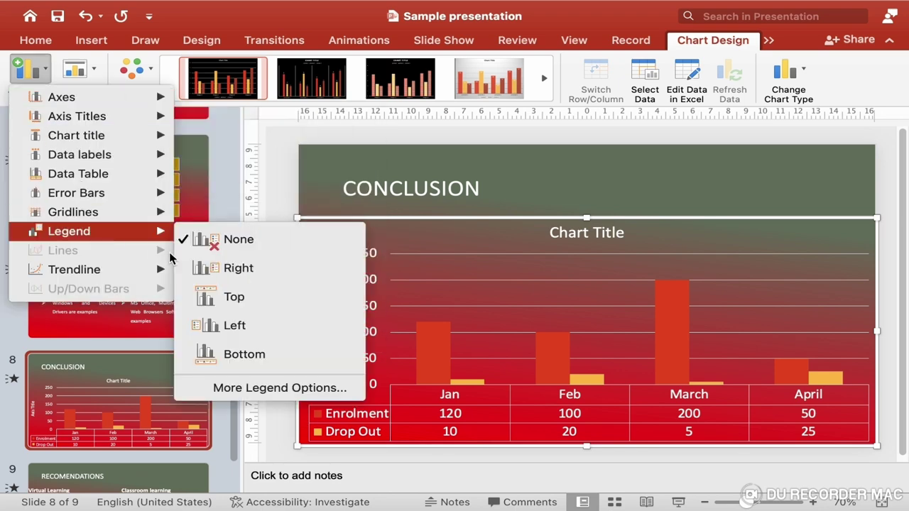
left_click(234, 297)
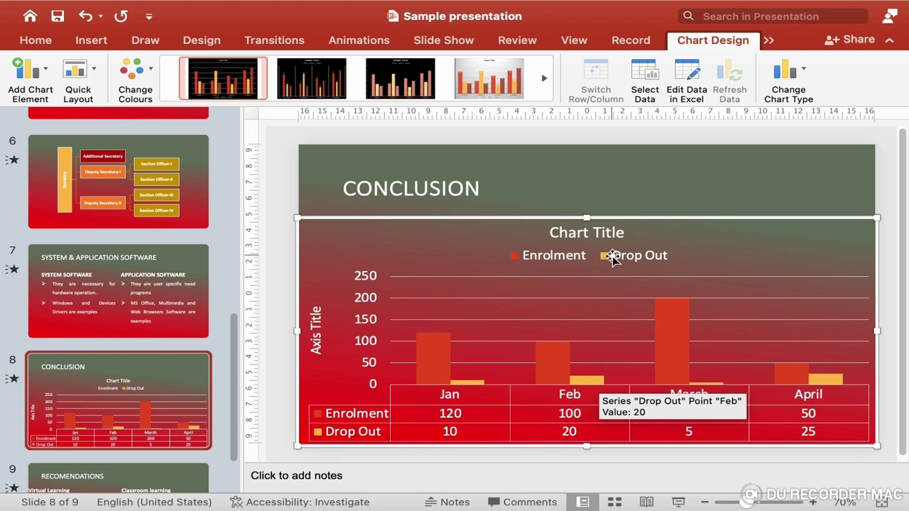
Step: Switch the data table to No Legend Keys, removing its colour keys
left_click(40, 82)
mouse_move(87, 181)
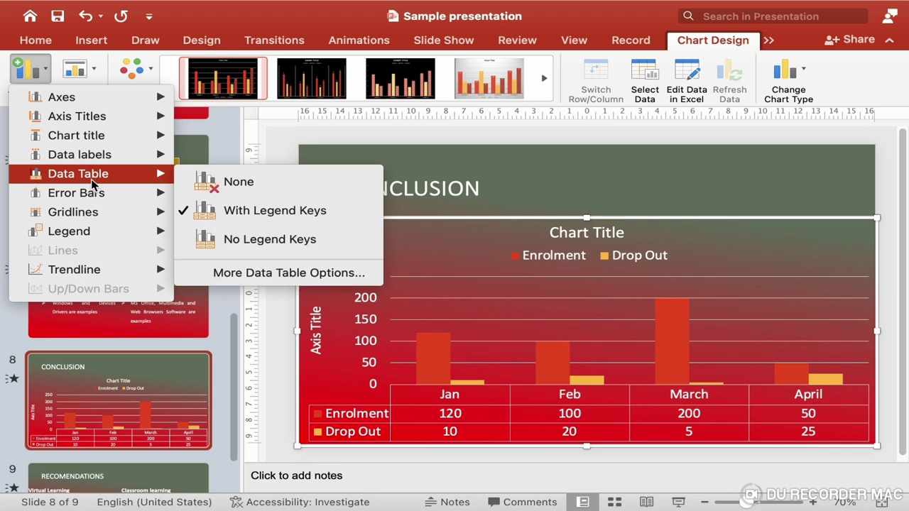
left_click(258, 216)
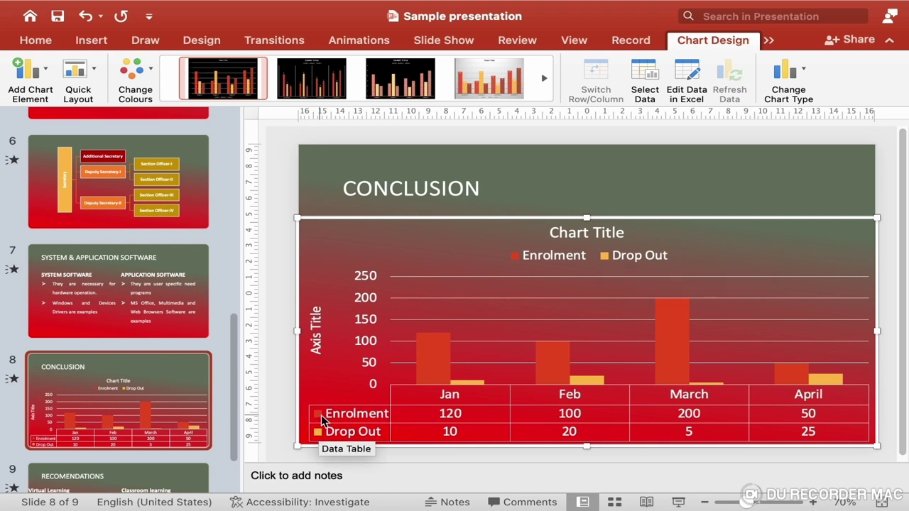
left_click(38, 88)
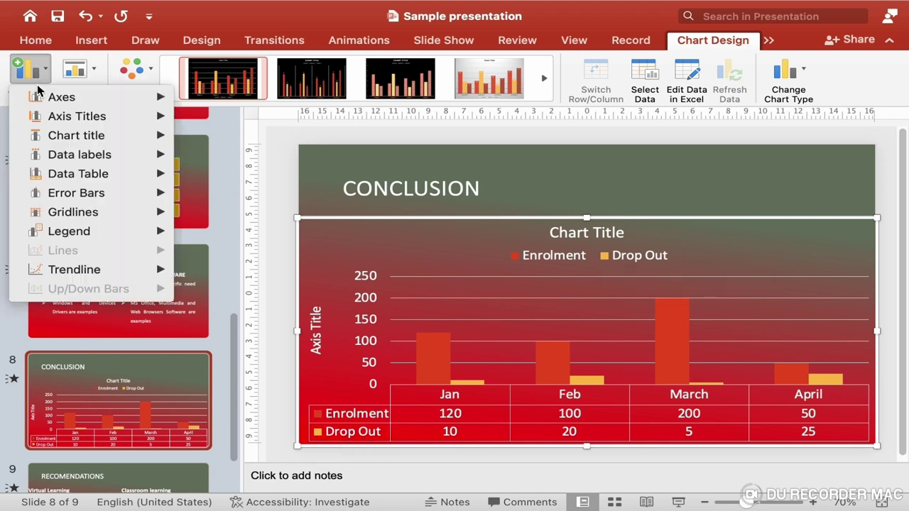
mouse_move(103, 173)
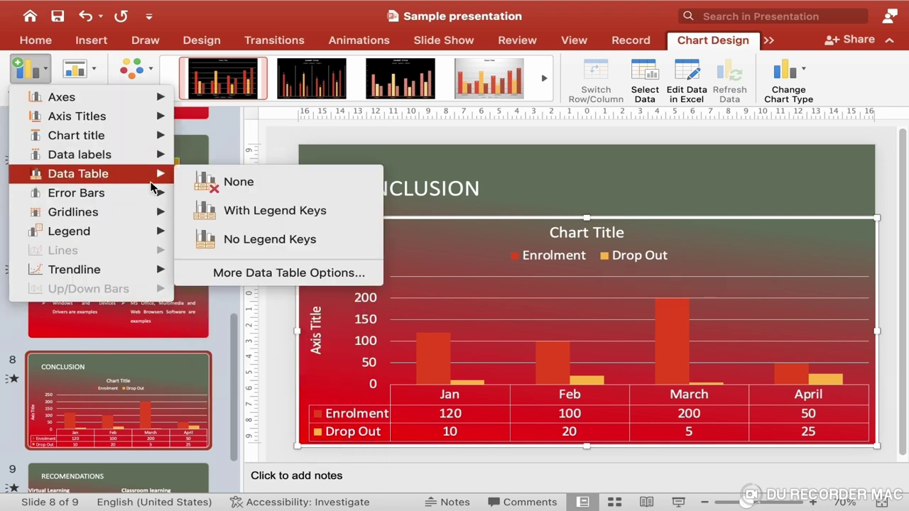
left_click(253, 247)
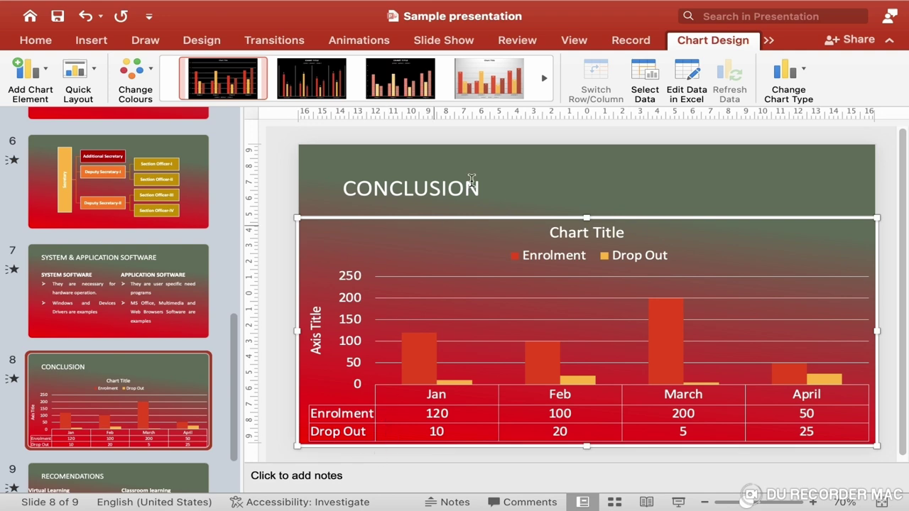
Step: Convert the CONCLUSION chart to a clustered bar chart
left_click(37, 91)
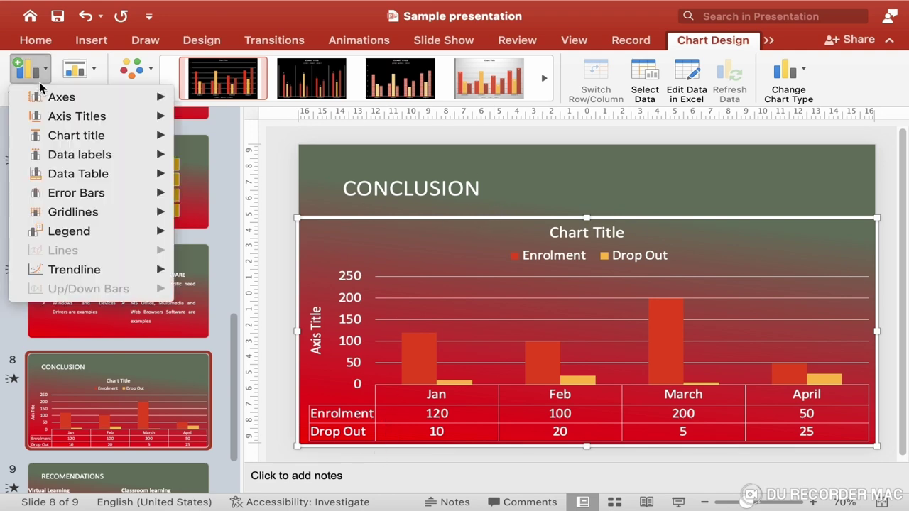
mouse_move(64, 97)
left_click(237, 27)
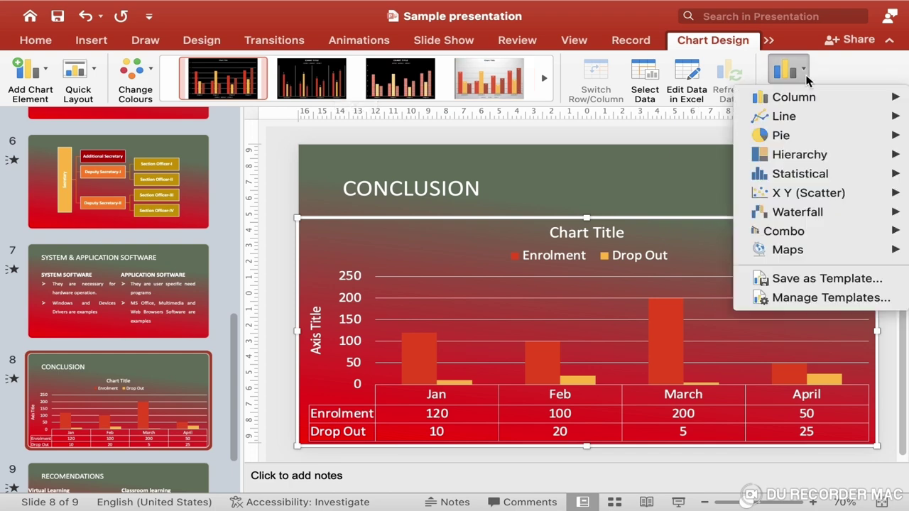
mouse_move(805, 103)
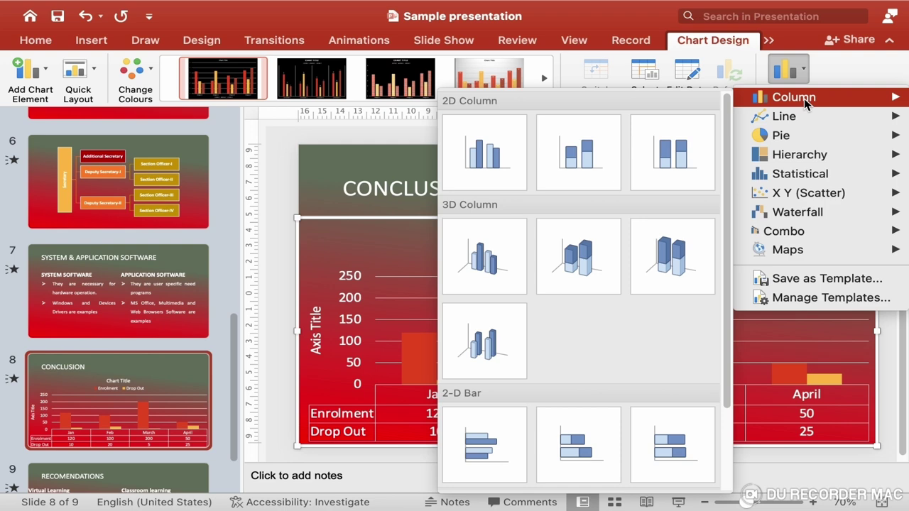
left_click(493, 435)
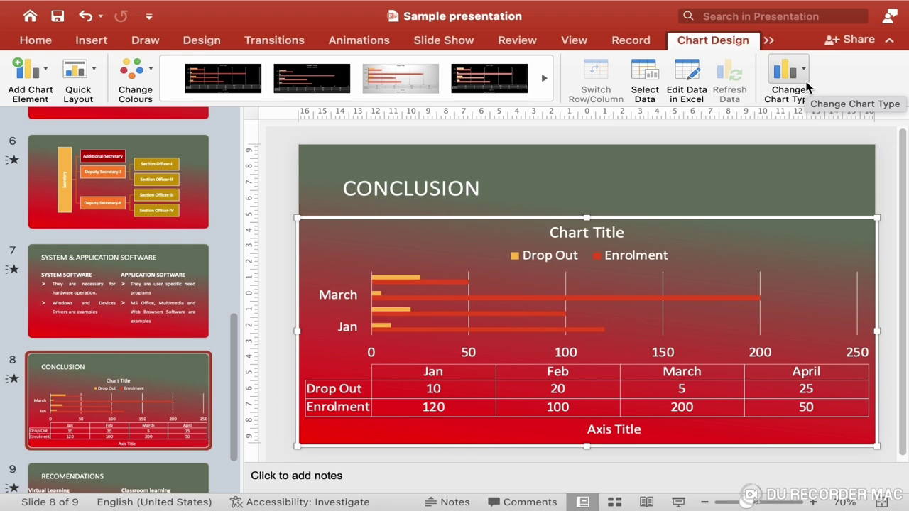
Step: Change the chart to a 3-D pie of Enrolment for Jan, Feb, March and April
left_click(807, 86)
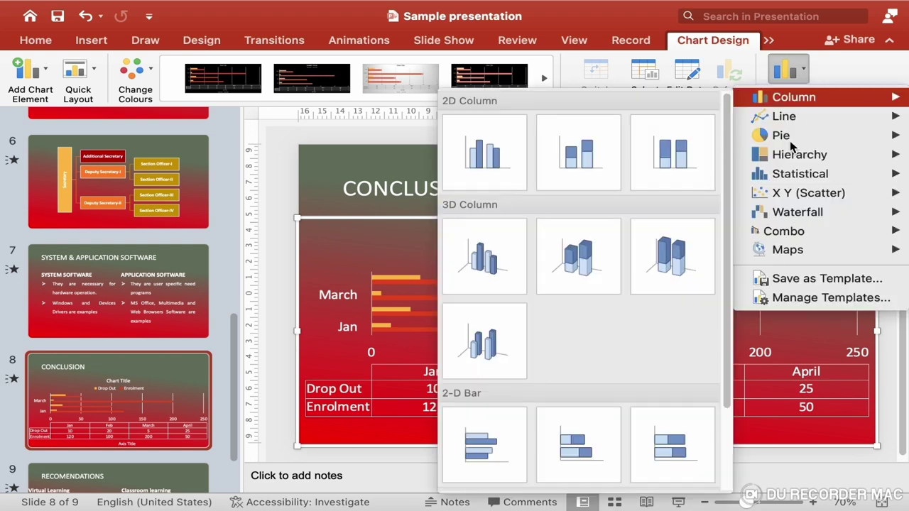
mouse_move(788, 139)
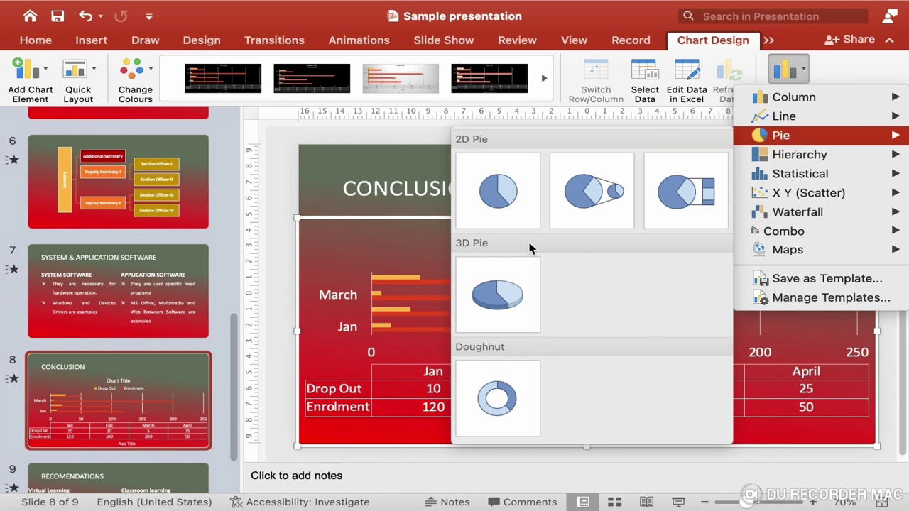
left_click(521, 300)
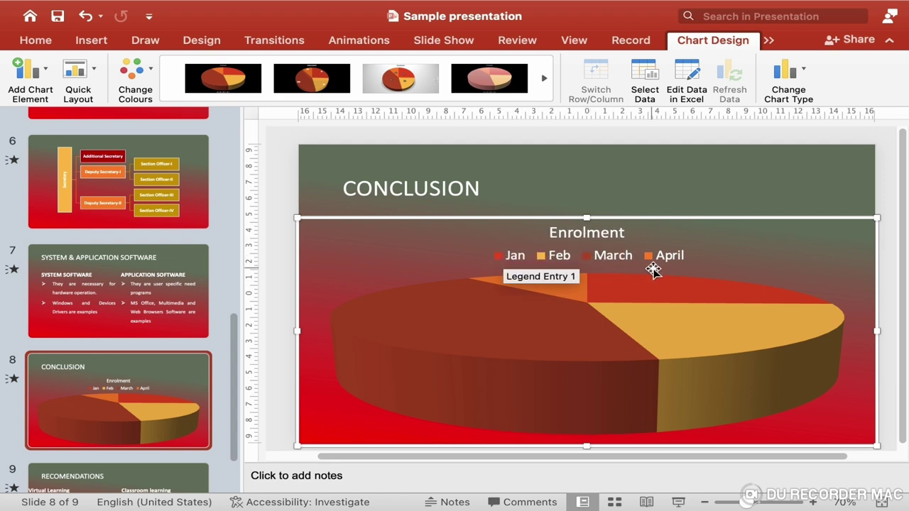
Step: Apply Quick Layout 4 so each pie slice shows its month and value, with no title or legend
left_click(98, 79)
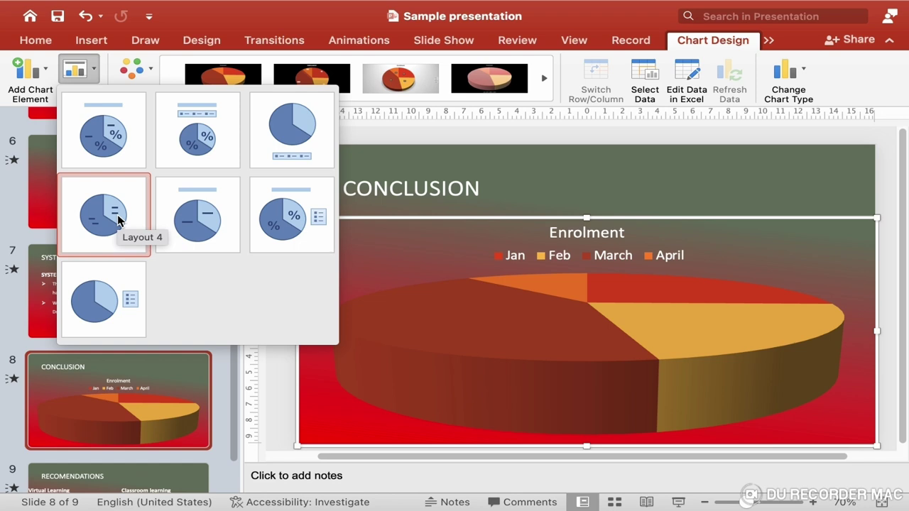
left_click(118, 220)
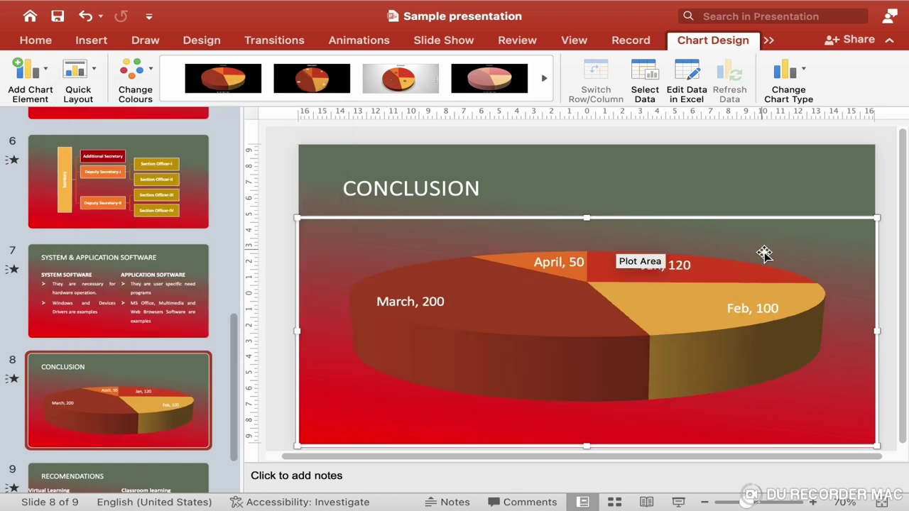
mouse_move(603, 278)
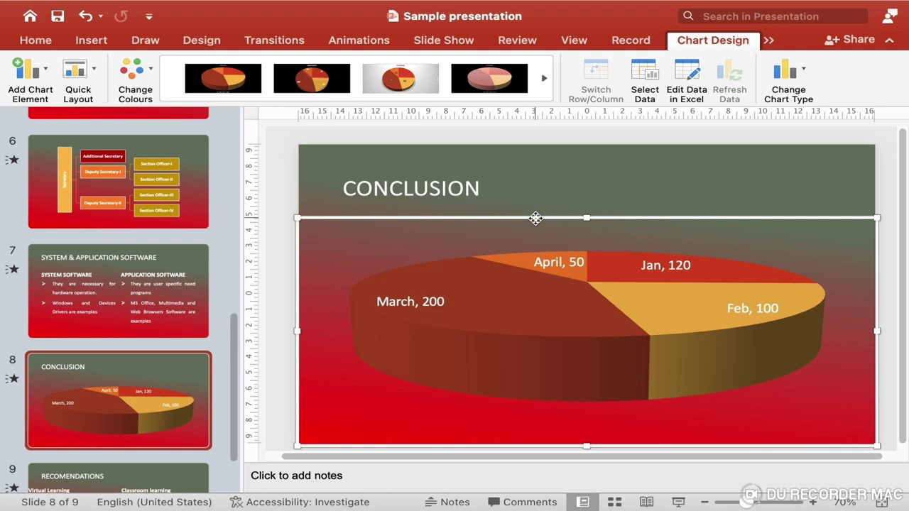
Step: Switch the pie to a clustered bar chart of Enrolment and Drop Out, labelled by month and value
left_click(796, 85)
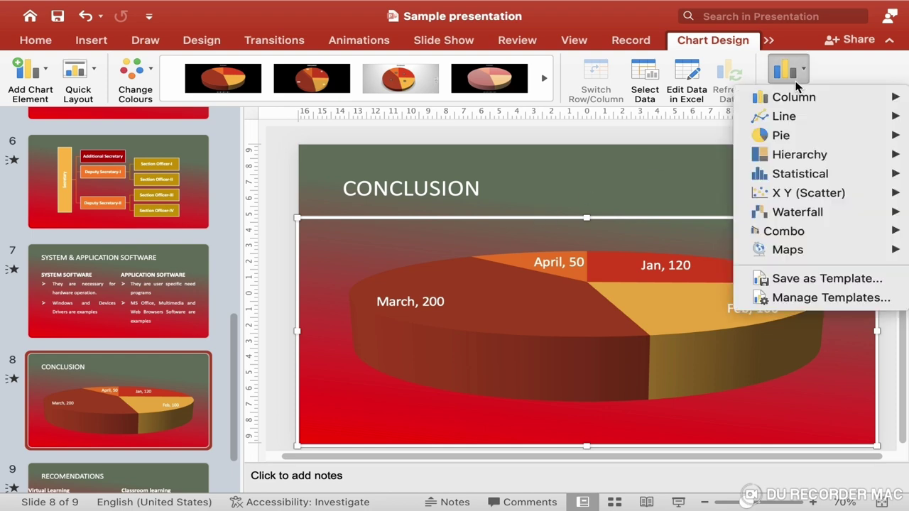
mouse_move(805, 102)
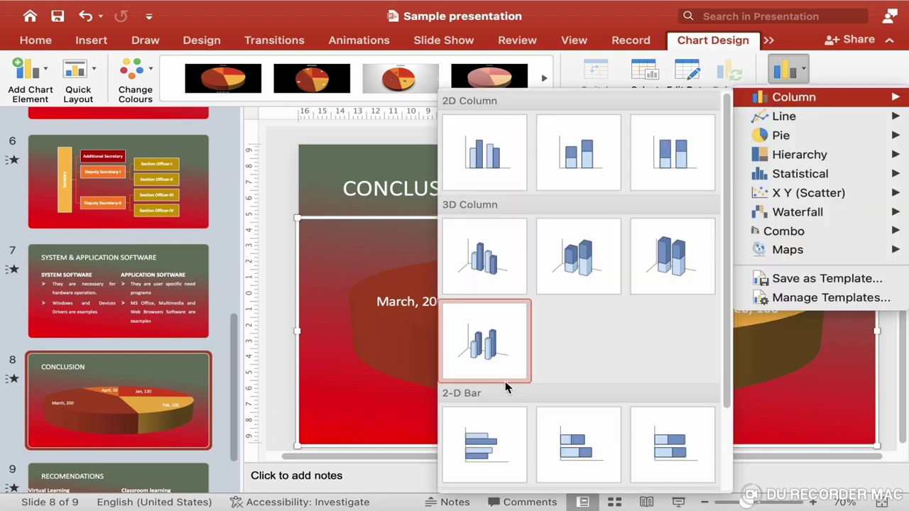
left_click(500, 443)
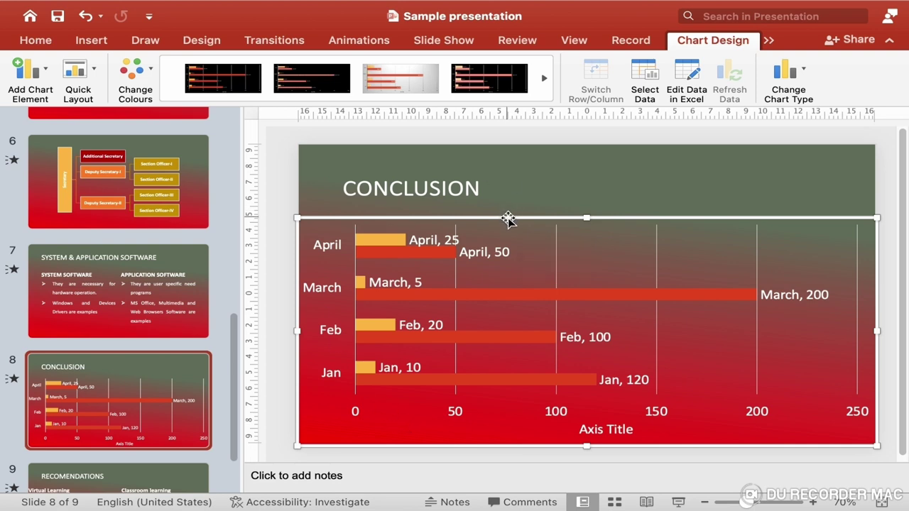
Step: Look over the slide transition and animation options without changing anything
left_click(284, 41)
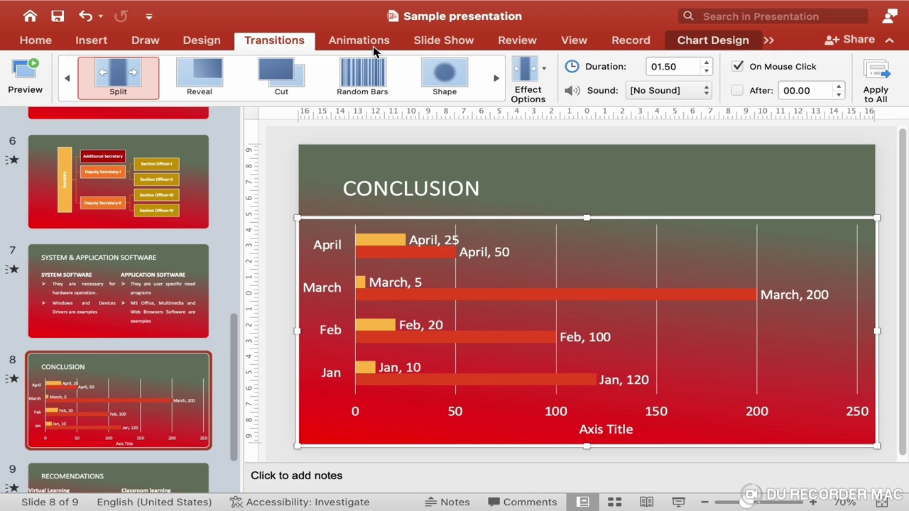
left_click(374, 49)
left_click(287, 46)
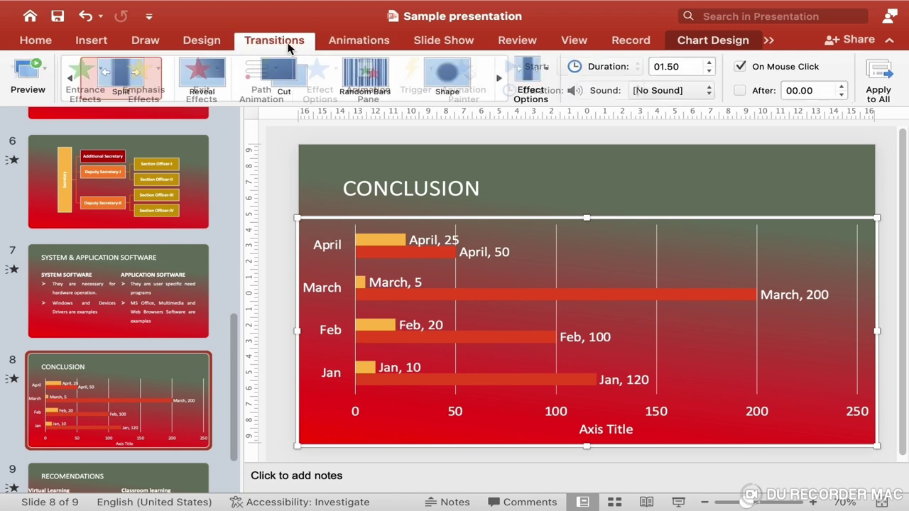